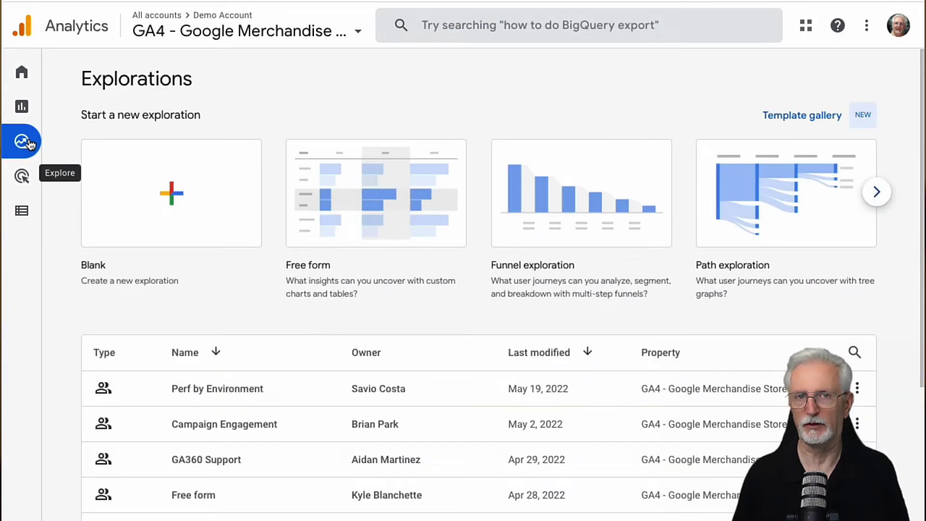
Look at the Advertising snapshot and open the Configure section of the demo property
click(22, 179)
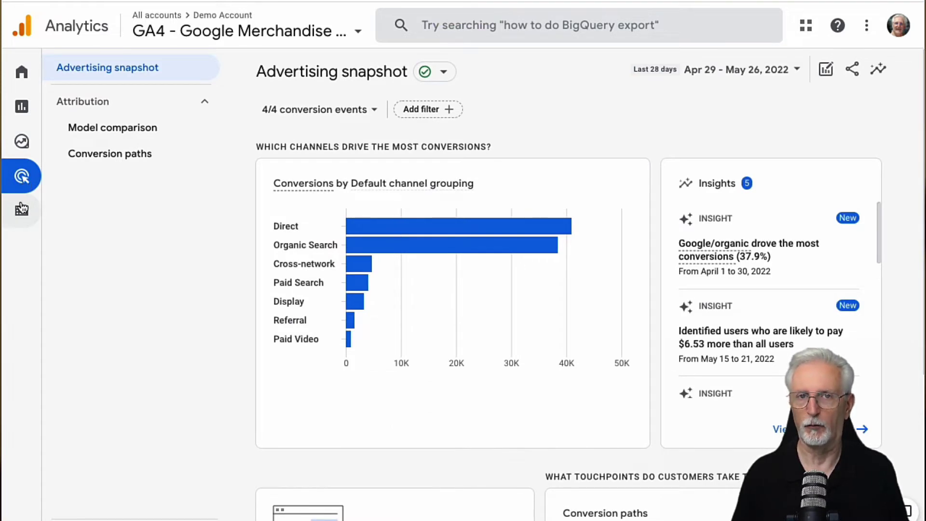
click(22, 211)
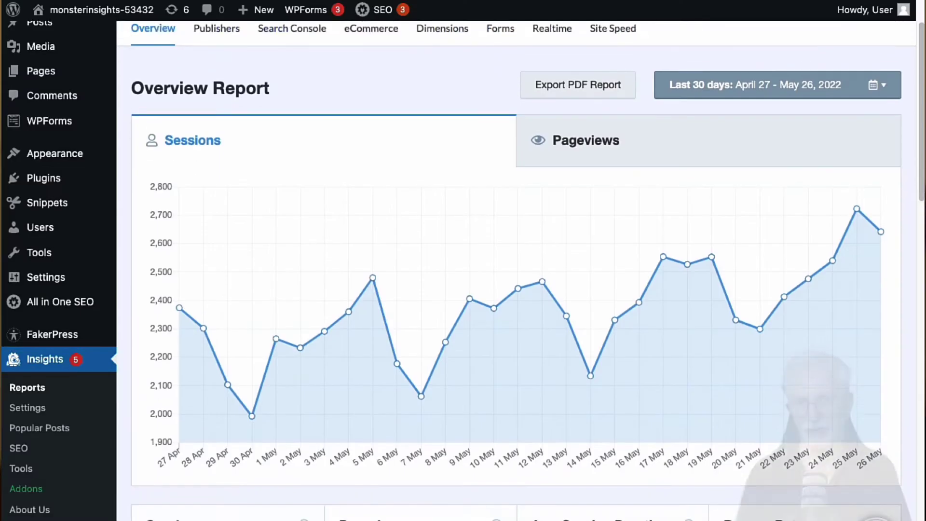
Review the MonsterInsights Overview Report in WordPress, from the sessions chart through visitors, devices, countries and referrals to the top posts and pages
scroll(516, 270, down, 3)
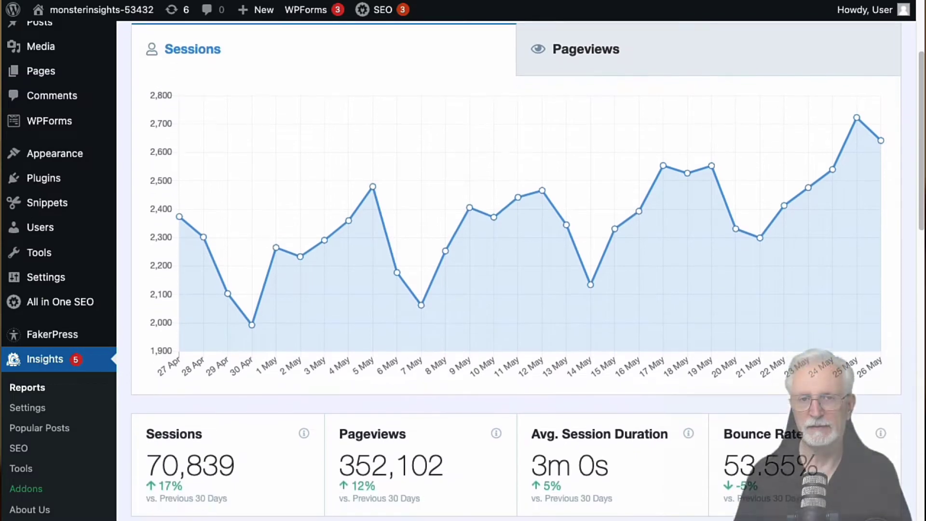
scroll(516, 270, down, 4)
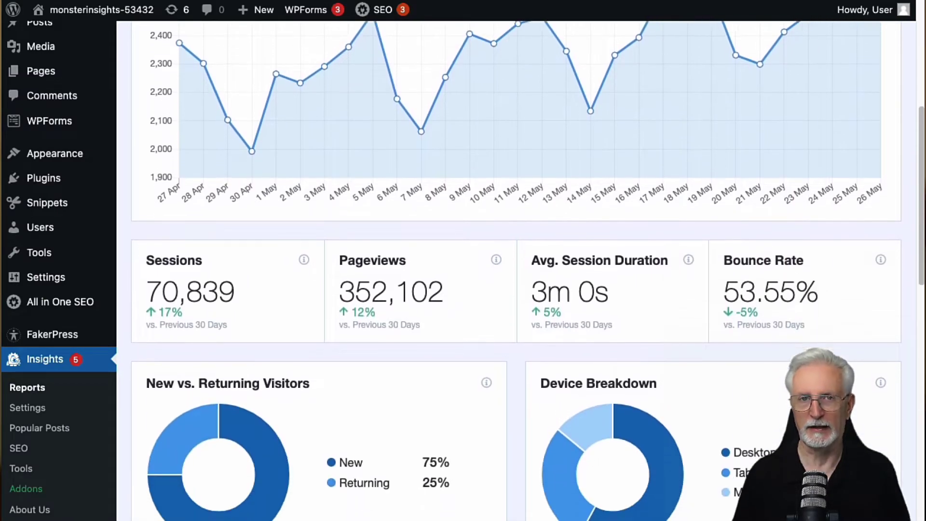
scroll(516, 270, down, 4)
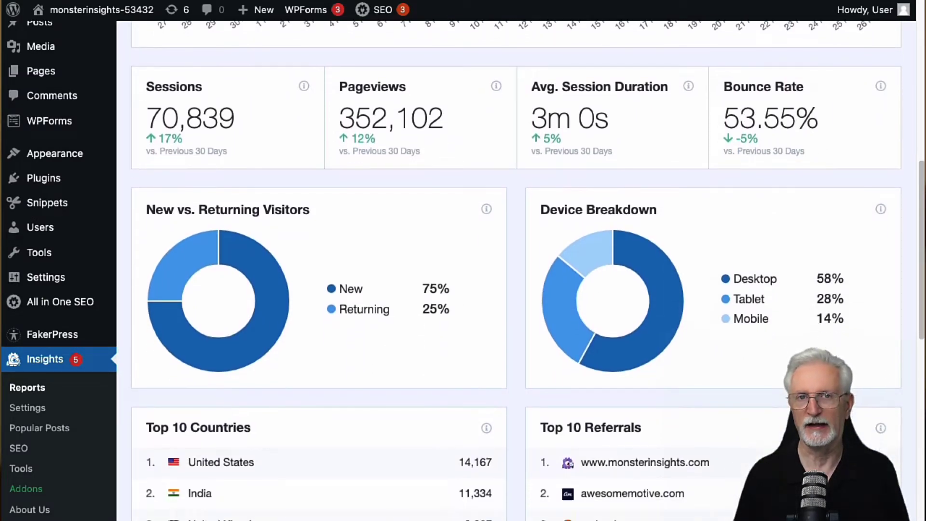
scroll(516, 270, down, 4)
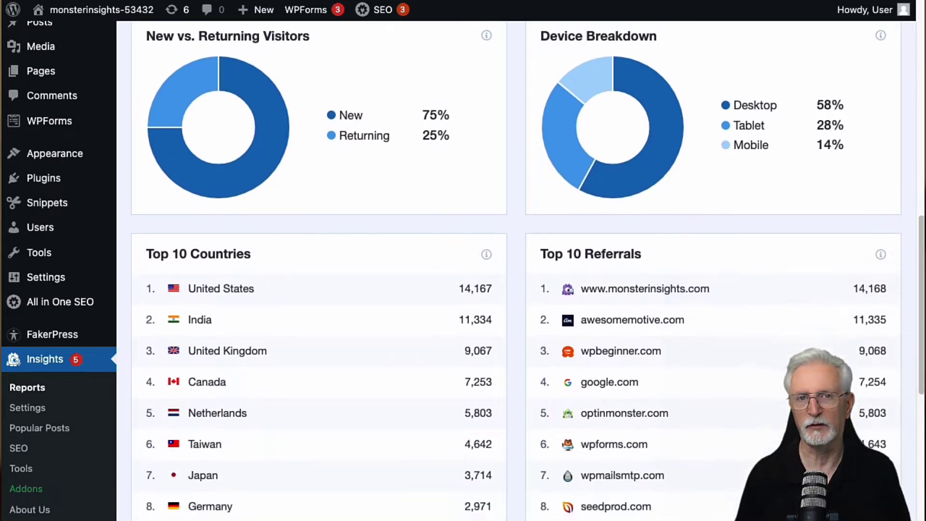
scroll(516, 270, down, 4)
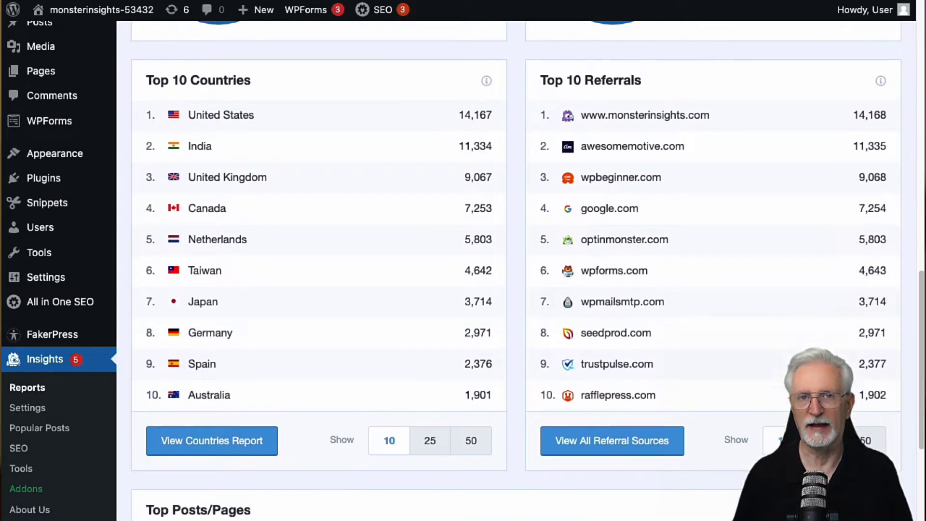
scroll(516, 270, down, 4)
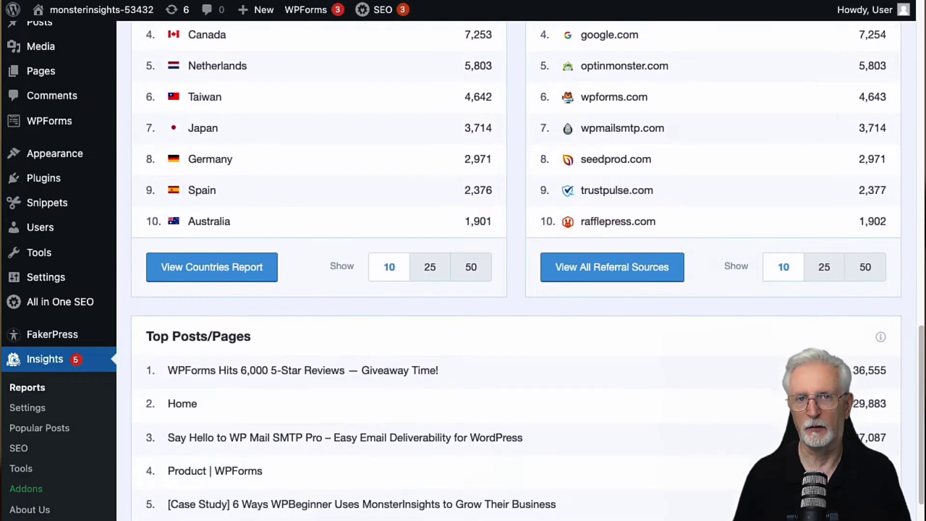
scroll(516, 270, down, 4)
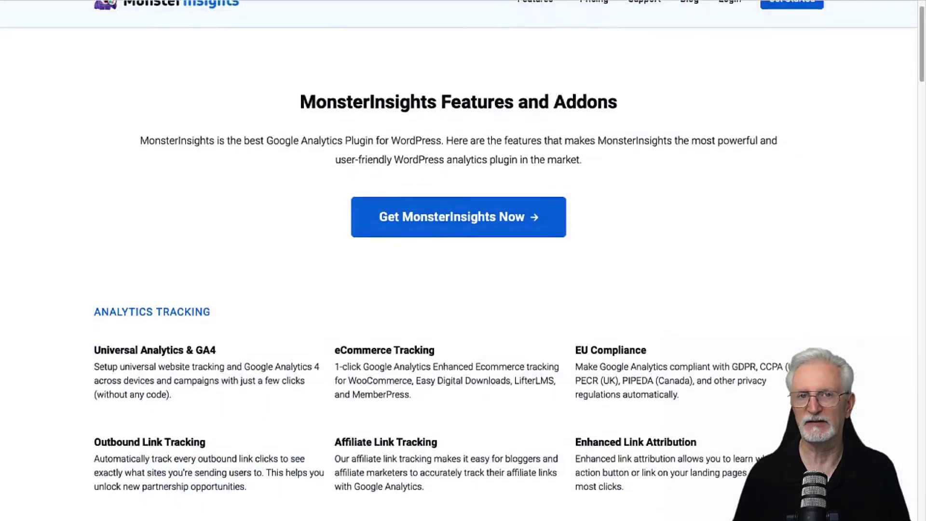
Read through the MonsterInsights Features and Addons page, including its analytics tracking features
scroll(458, 261, down, 3)
scroll(459, 261, down, 3)
scroll(458, 261, down, 3)
scroll(458, 261, down, 3)
scroll(458, 260, down, 1)
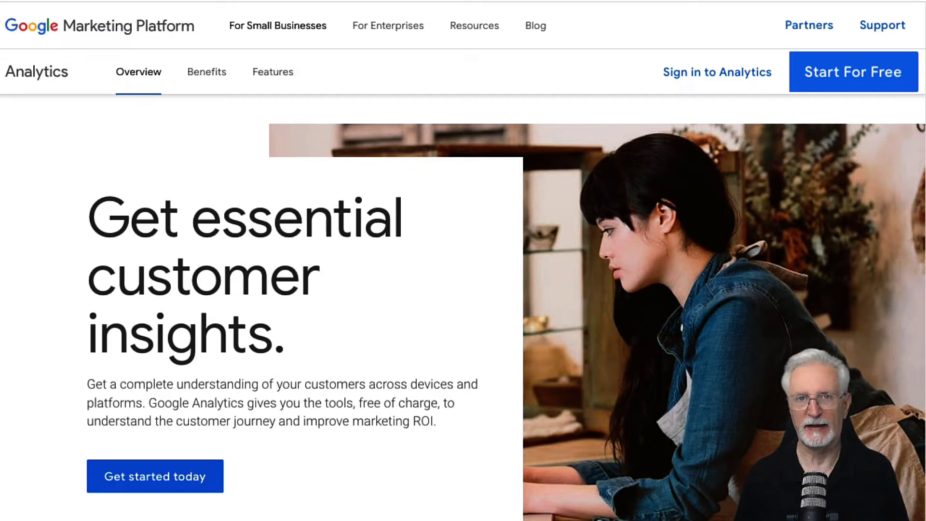
Sign in to Google Analytics with the existing Google account and start measuring to begin the account setup
click(737, 72)
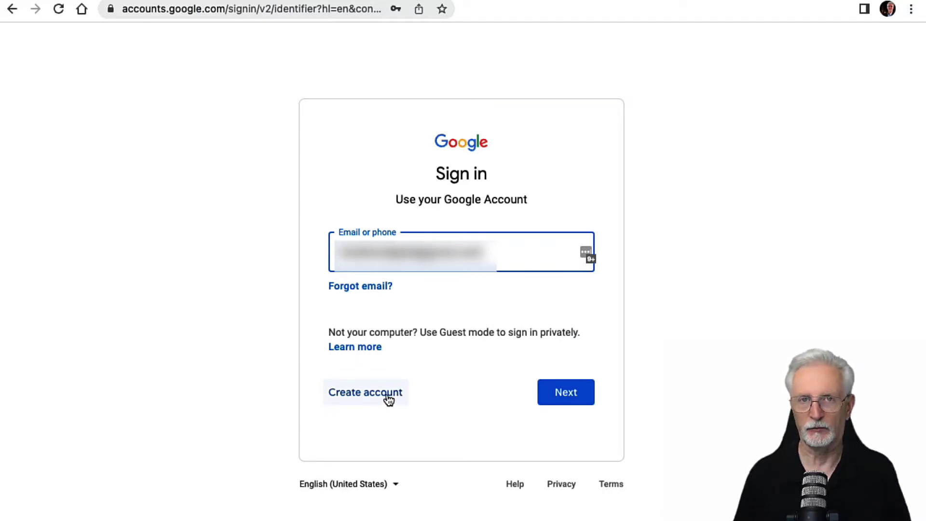
click(567, 401)
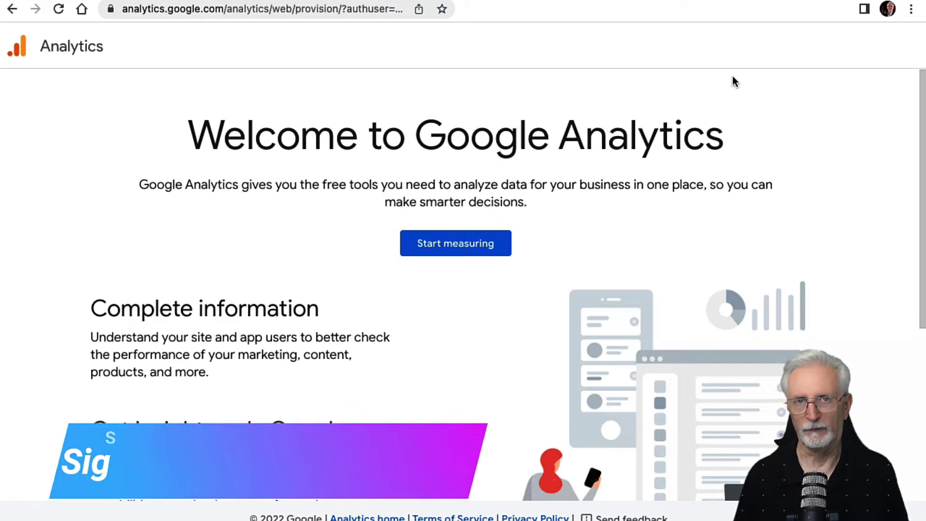
click(462, 256)
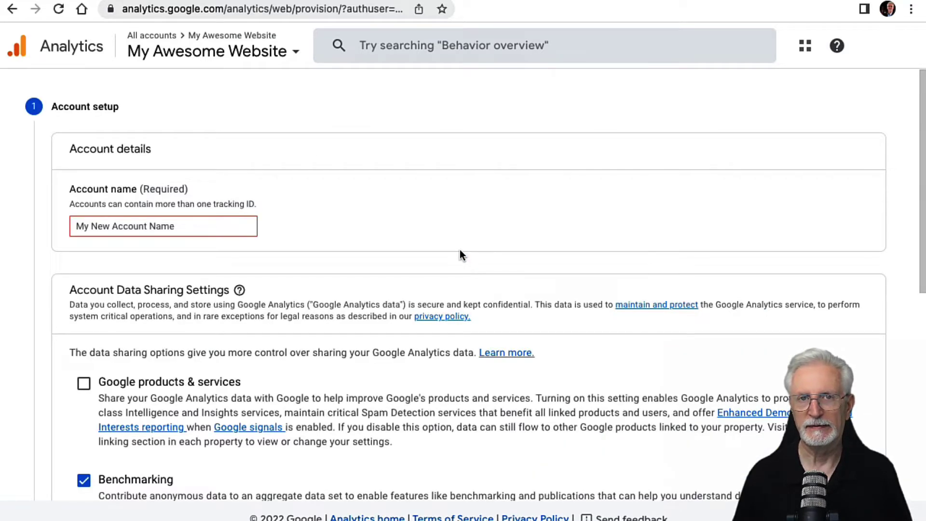
Name the new account "My Awesome Website", leave its data sharing settings as they are, and continue to the property setup
click(178, 226)
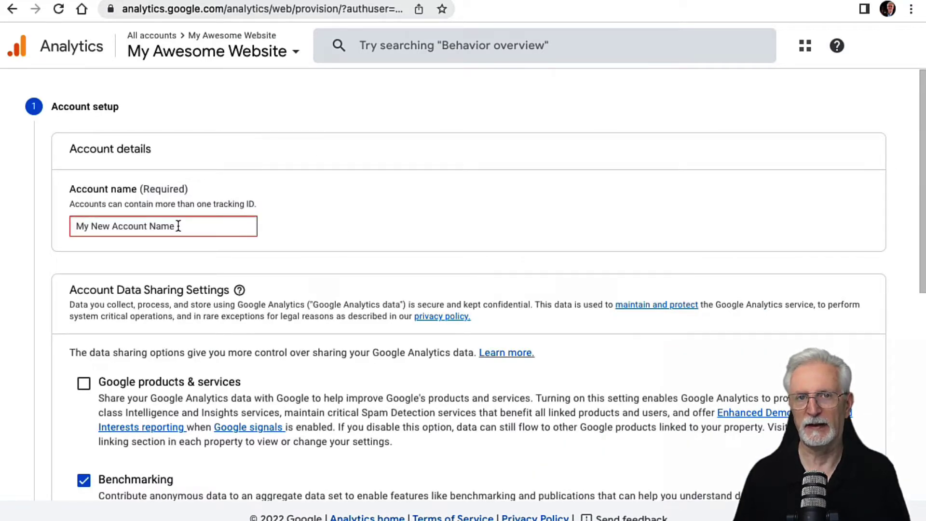
text(My Awesome Website)
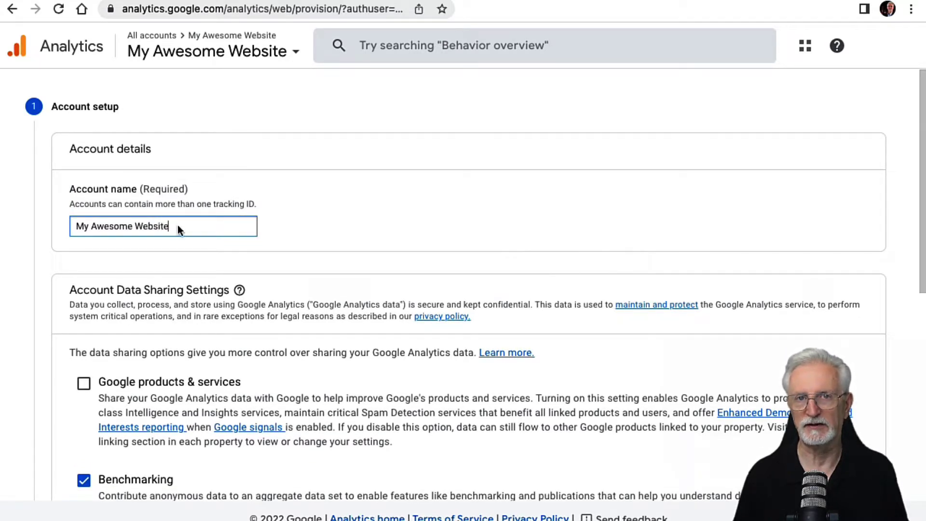
scroll(331, 267, down, 8)
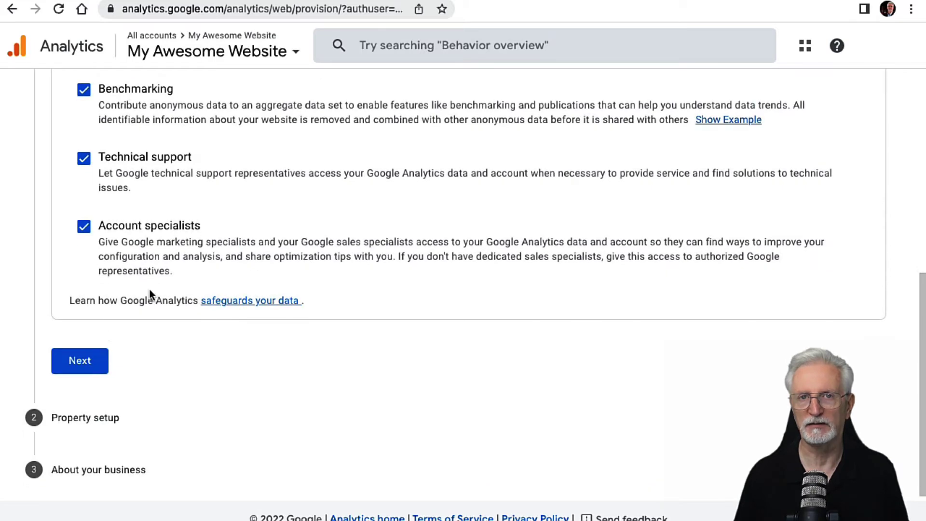
click(86, 363)
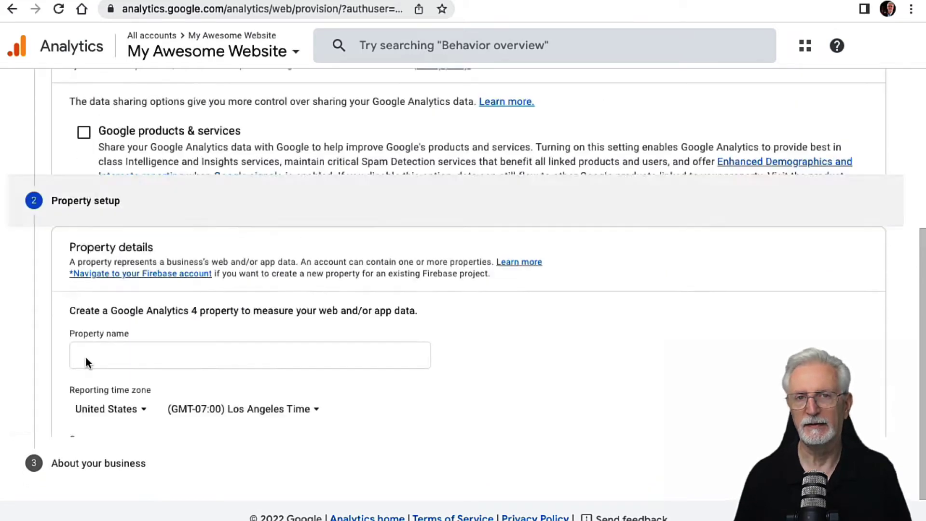
Name the Google Analytics 4 property "Demo Website Property"
click(191, 186)
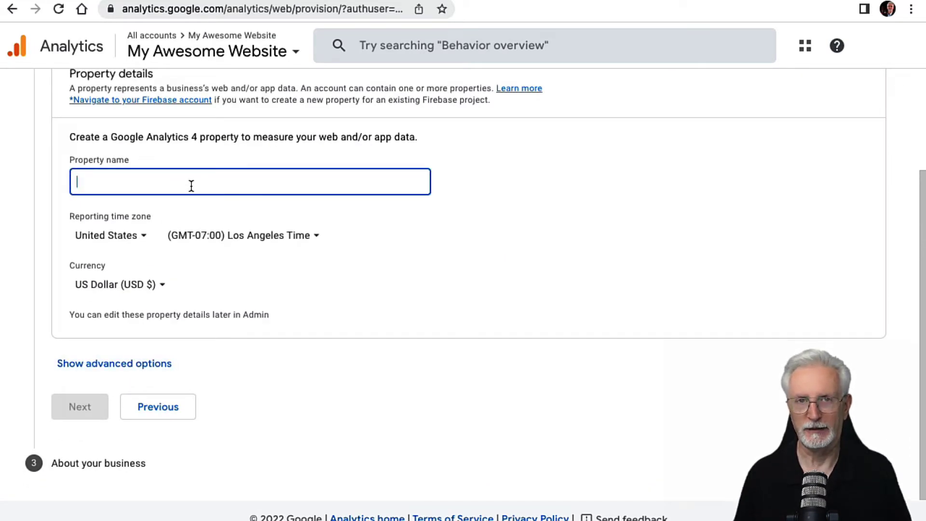
text(Demo Website Property)
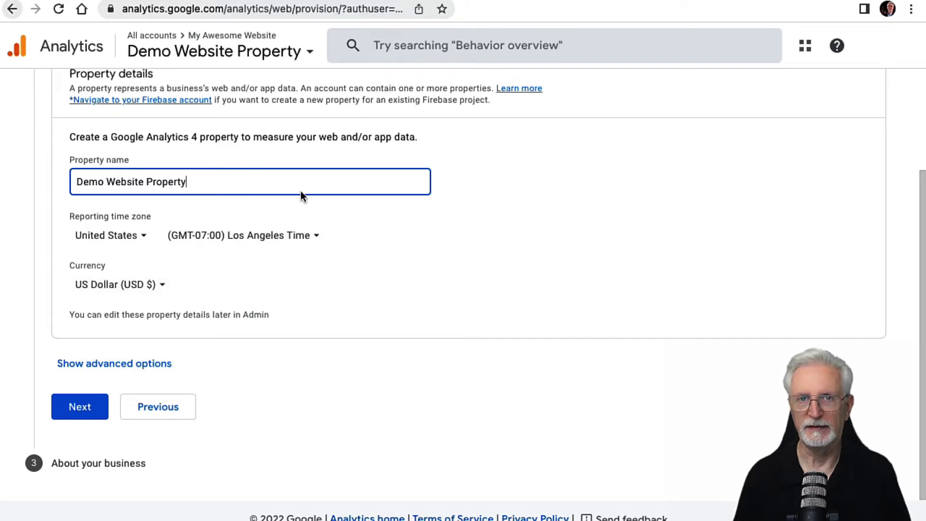
Show the property's advanced options and turn on the creation of a Universal Analytics property
click(143, 369)
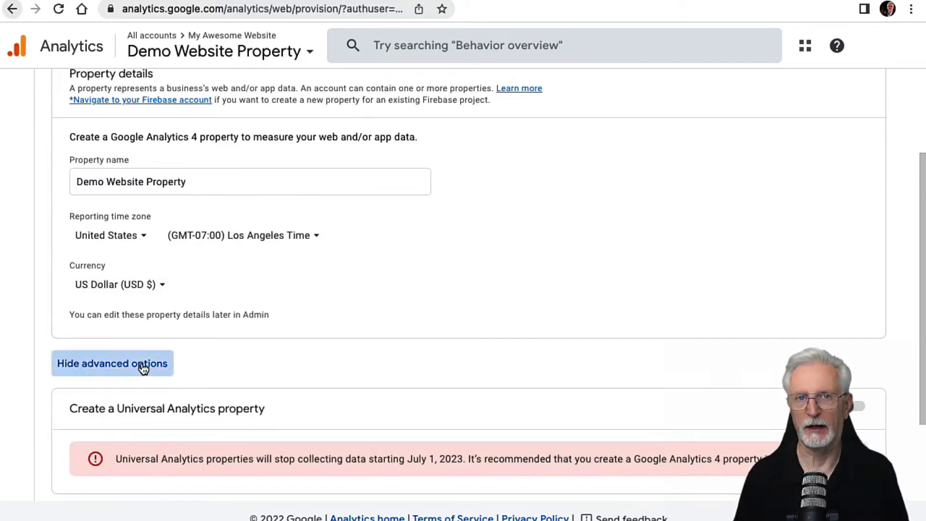
scroll(386, 302, down, 3)
click(854, 289)
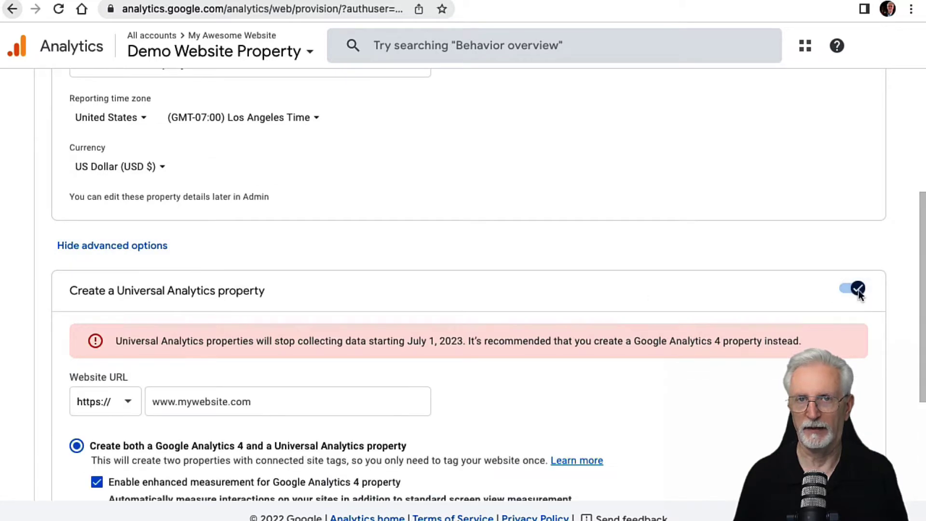
scroll(309, 290, down, 3)
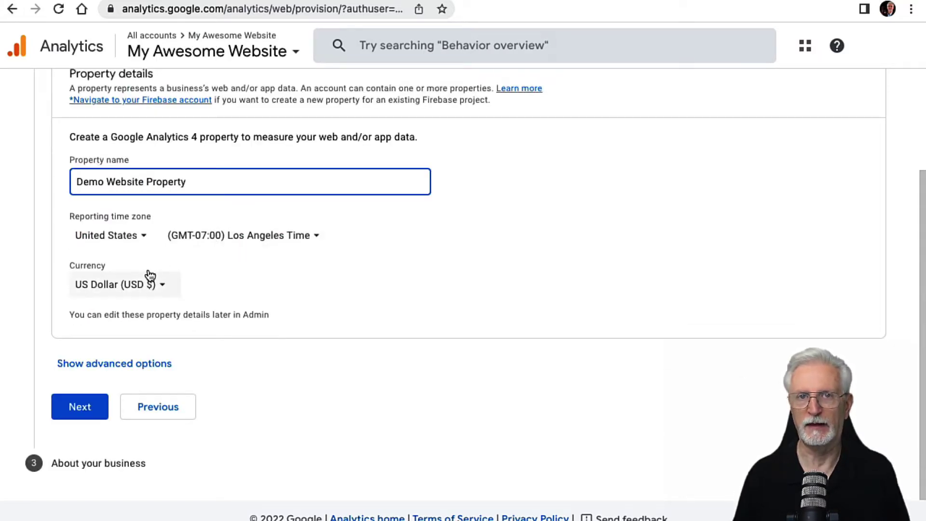
Continue to the business information, choose an industry category and the Small business size, and select every intended use except Other
click(67, 413)
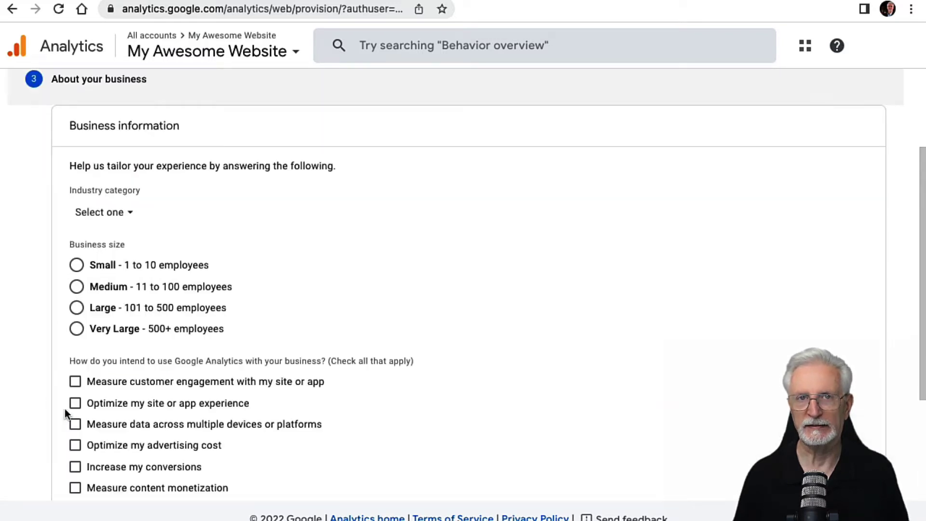
click(131, 213)
click(125, 480)
click(76, 265)
scroll(178, 303, down, 4)
click(75, 212)
click(76, 234)
click(75, 255)
click(75, 276)
click(75, 297)
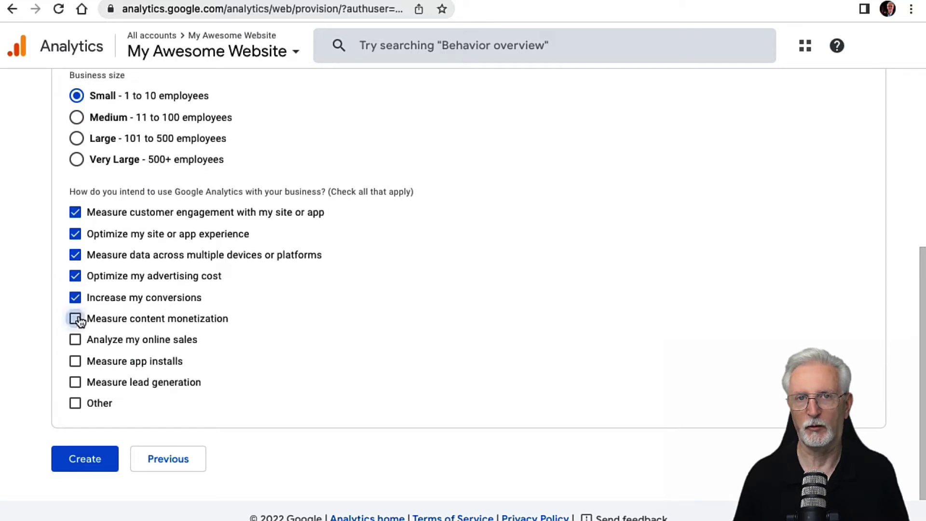
click(75, 383)
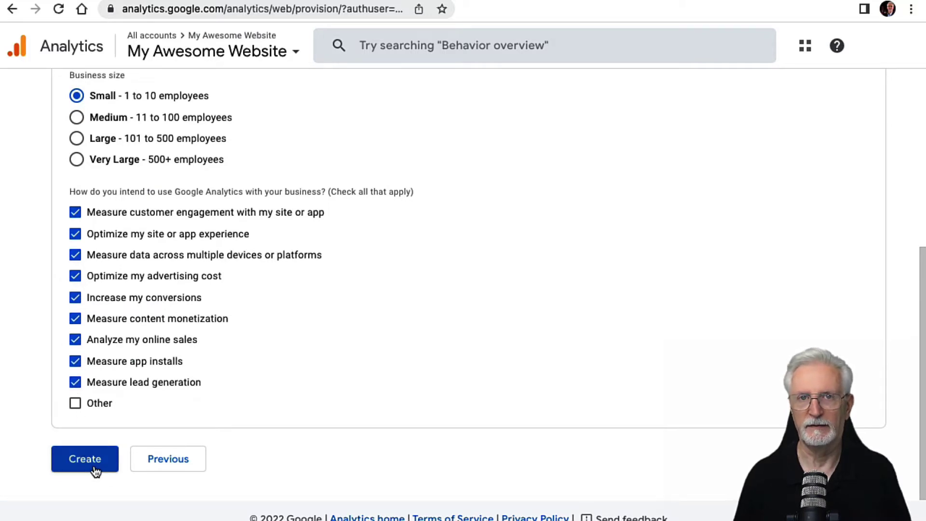
Create the account and accept both the Google Analytics Terms of Service and the Data Processing Terms
click(93, 465)
click(267, 385)
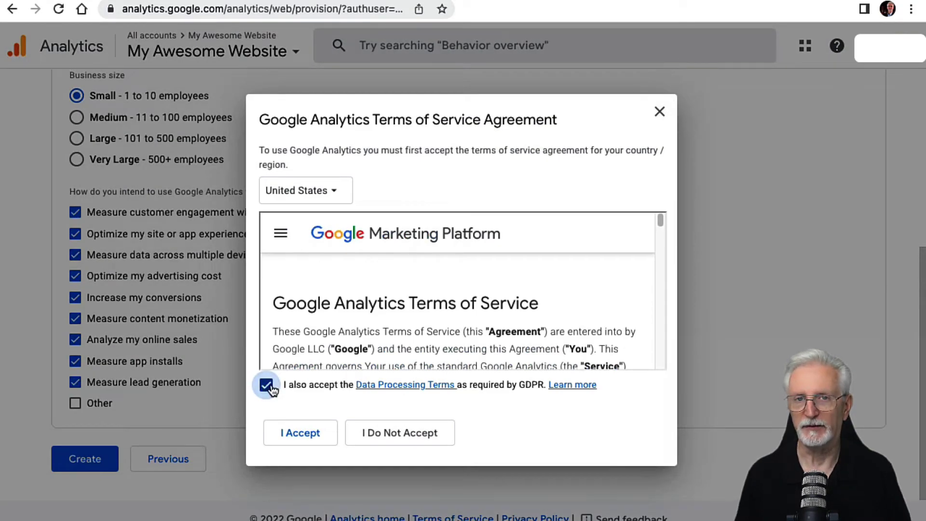
drag(661, 232, 679, 362)
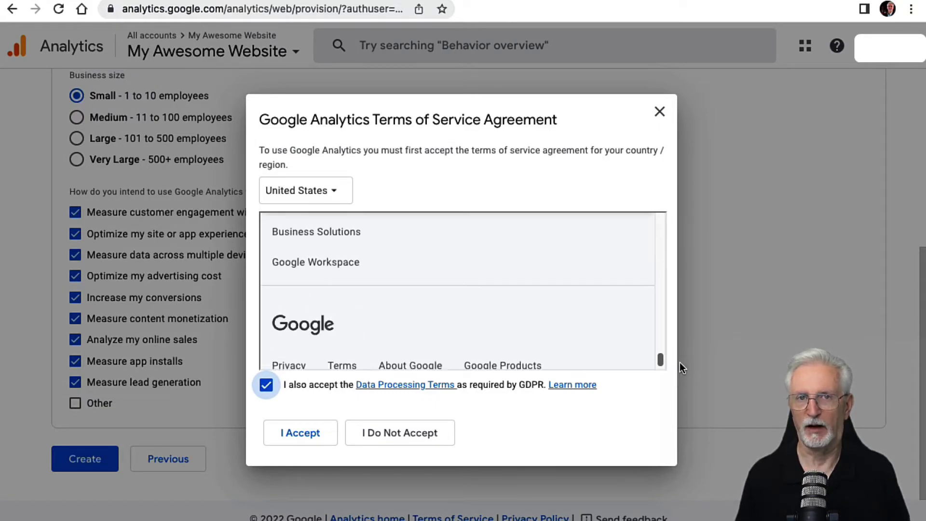
click(320, 432)
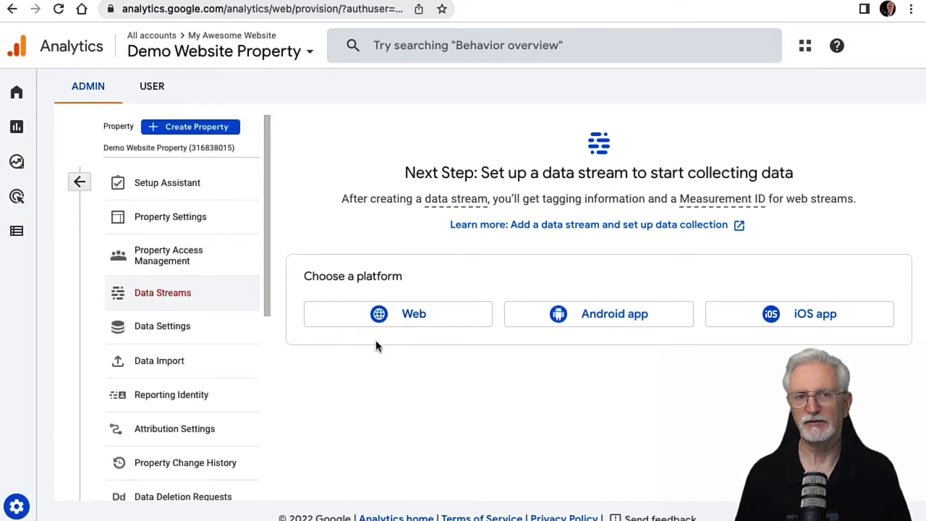
click(375, 316)
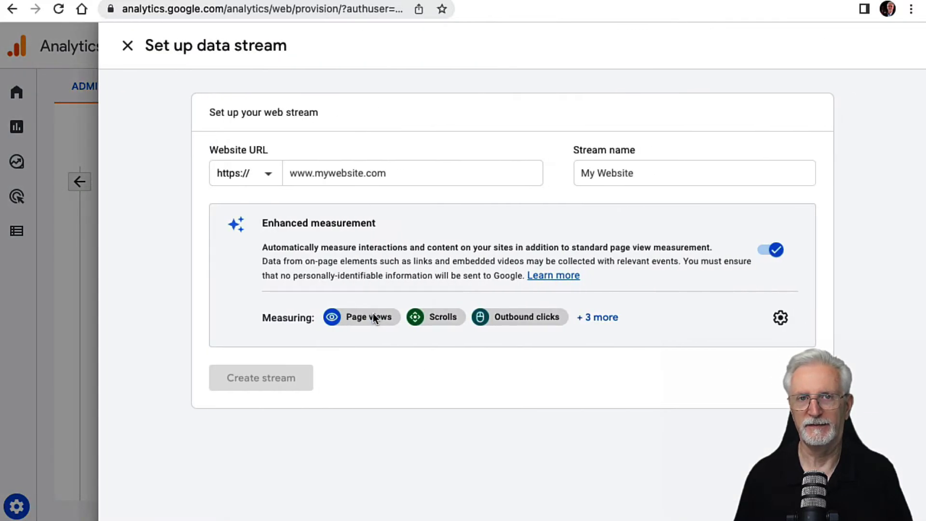
click(306, 175)
text(www.demowebsite.com)
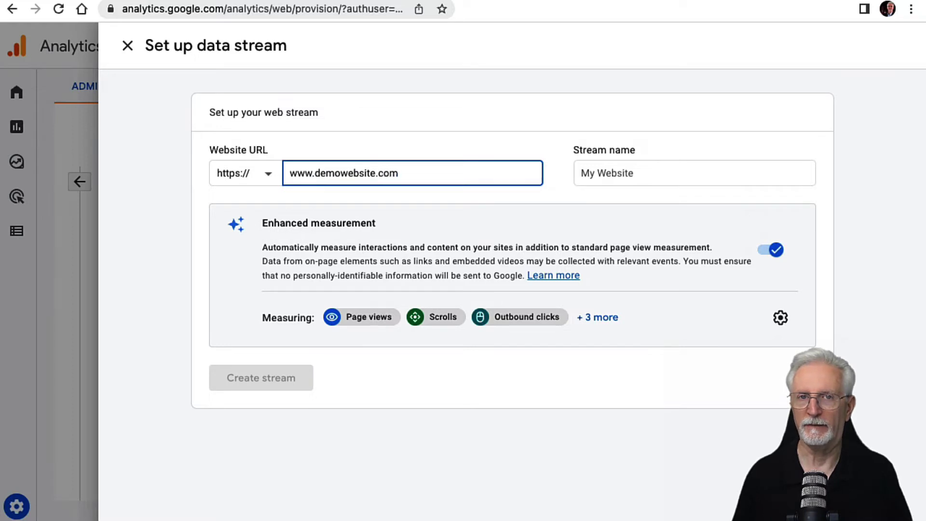
key(Tab)
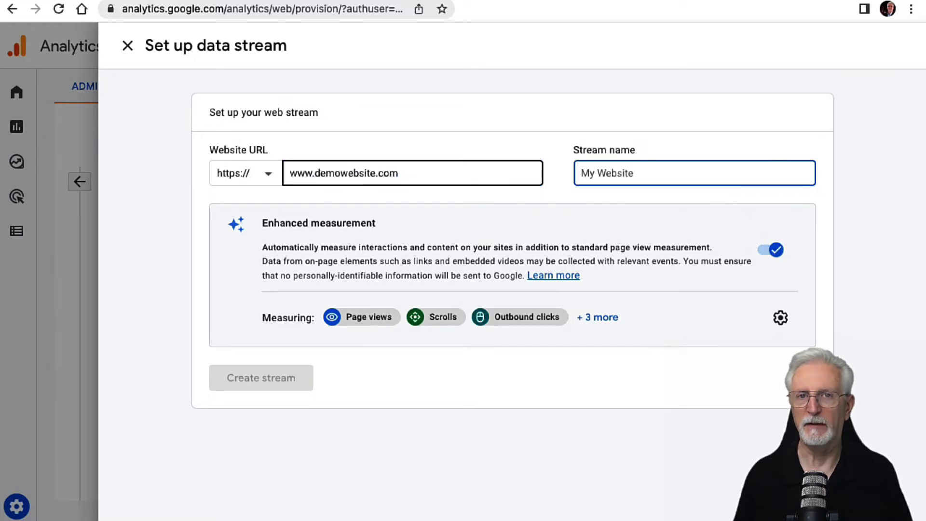
text(Demo Website)
click(276, 378)
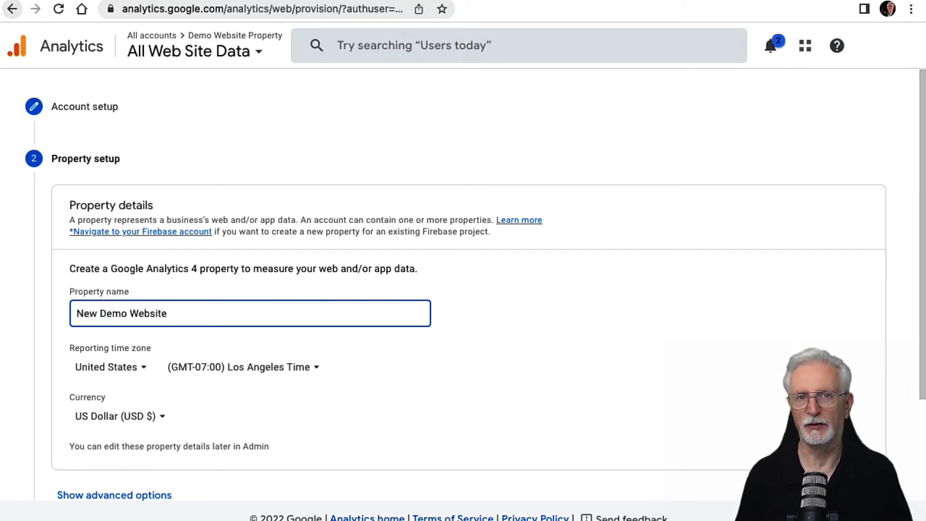
scroll(123, 314, down, 3)
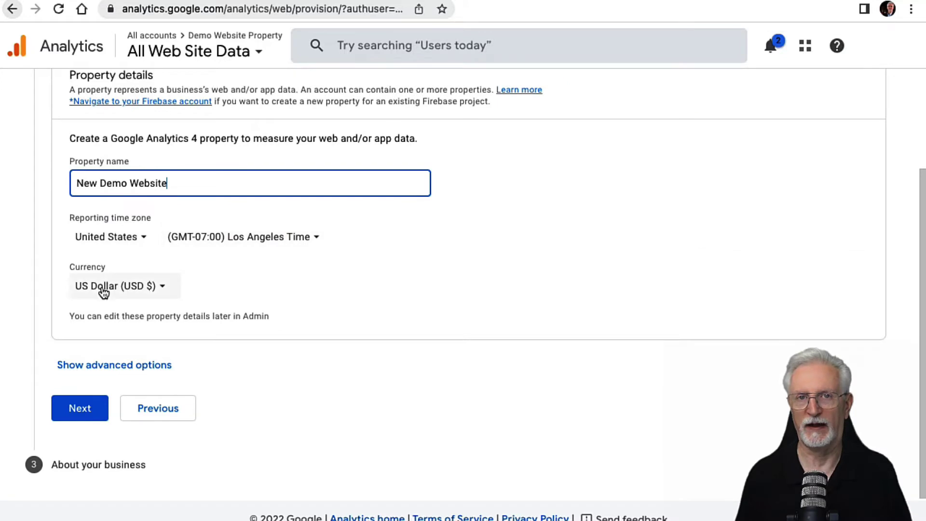
click(107, 359)
scroll(179, 309, down, 3)
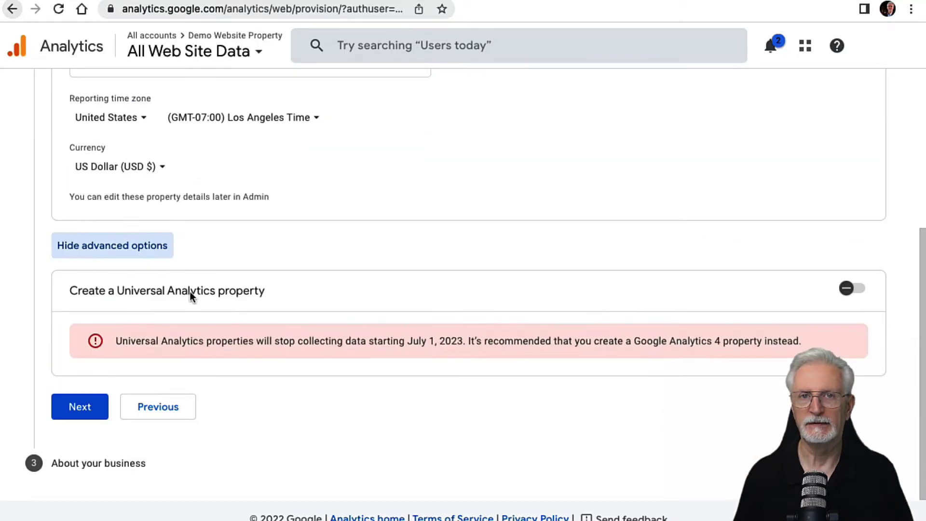
click(852, 288)
scroll(250, 337, down, 5)
click(183, 203)
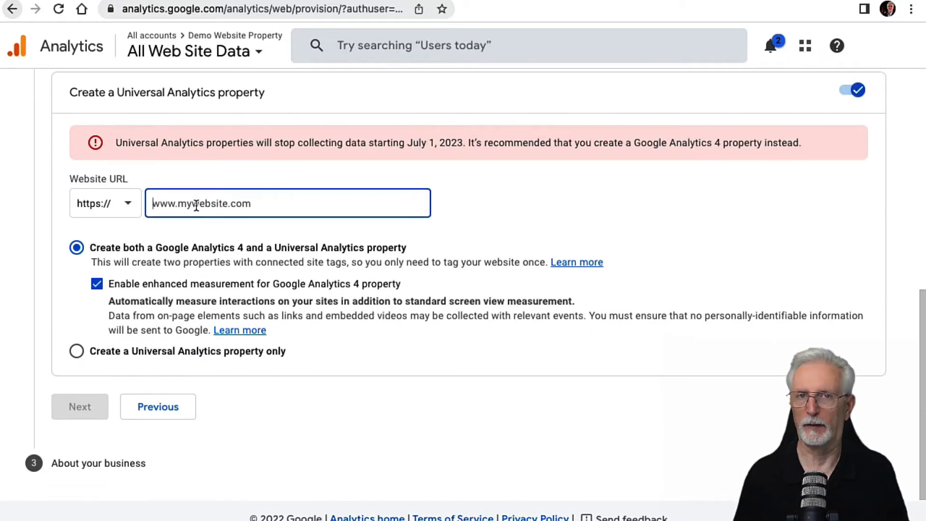
text(www.myde)
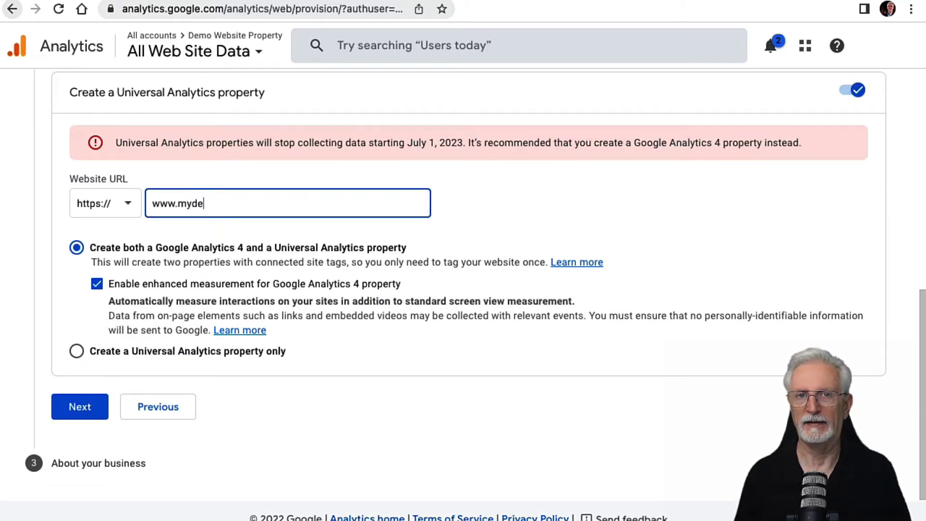
text(mowebsite.com)
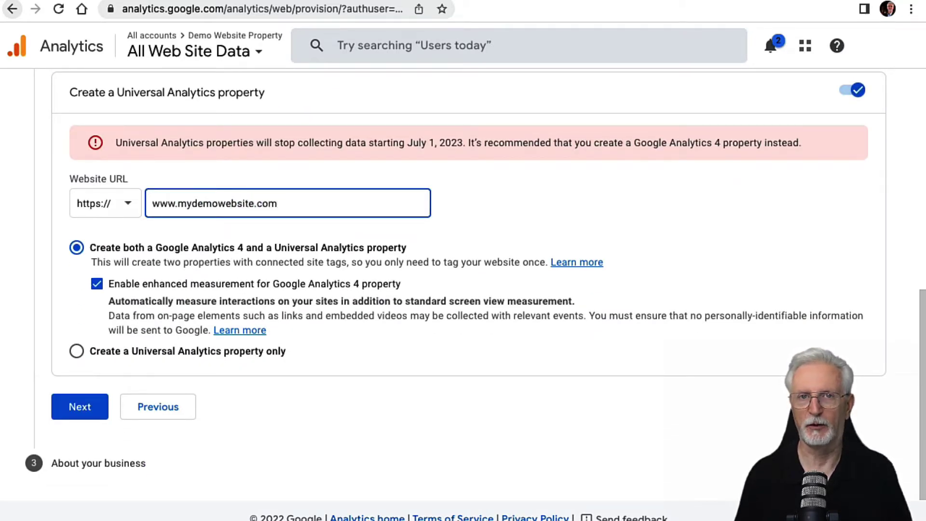
Continue to the business information, choose an industry category and the Small business size, and select every intended use except Other
click(94, 406)
scroll(172, 268, up, 3)
click(129, 180)
click(76, 227)
click(75, 343)
click(74, 365)
click(75, 386)
click(75, 408)
click(75, 428)
click(75, 450)
scroll(208, 347, down, 3)
click(75, 382)
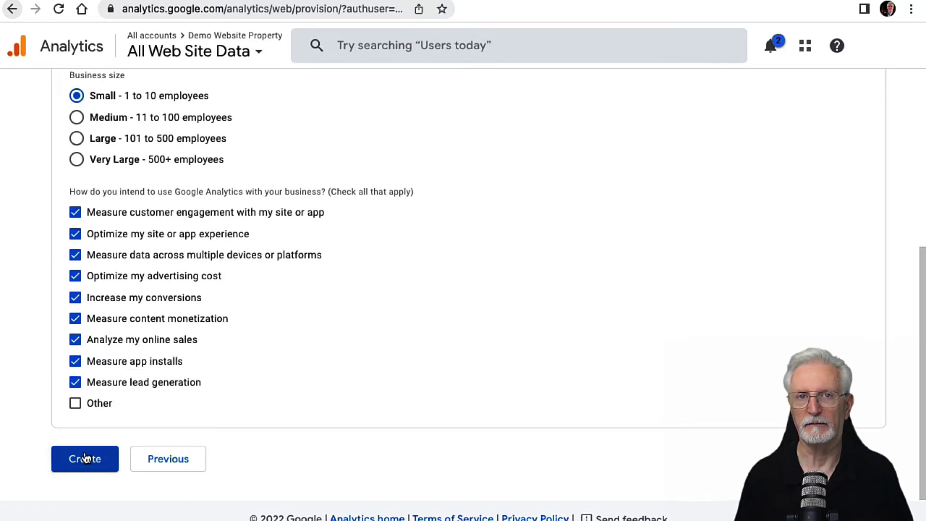
Create the property pair and accept the Google Analytics Terms of Service along with the Data Processing Terms
click(85, 456)
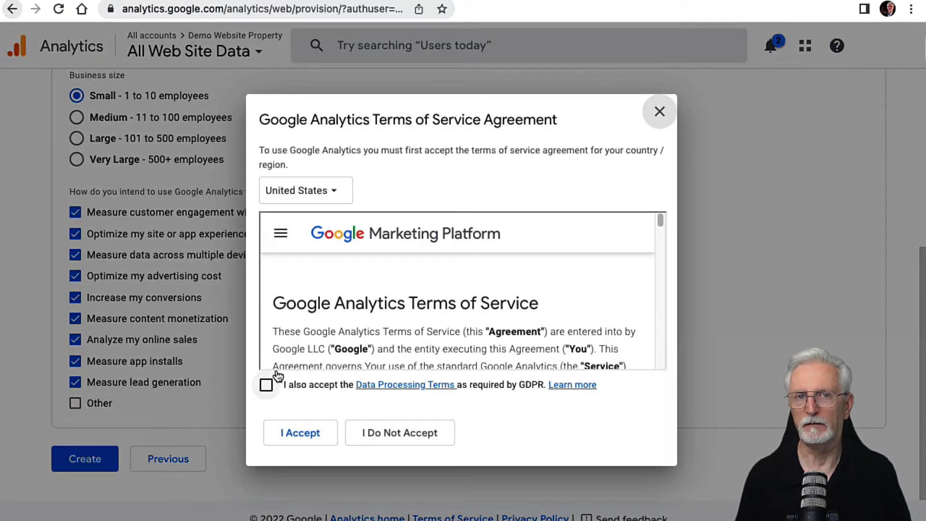
click(268, 385)
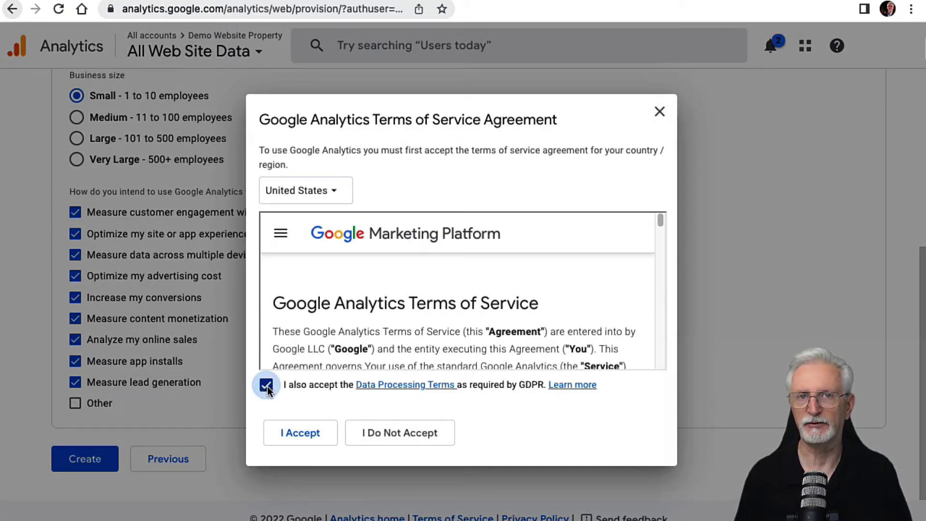
click(290, 429)
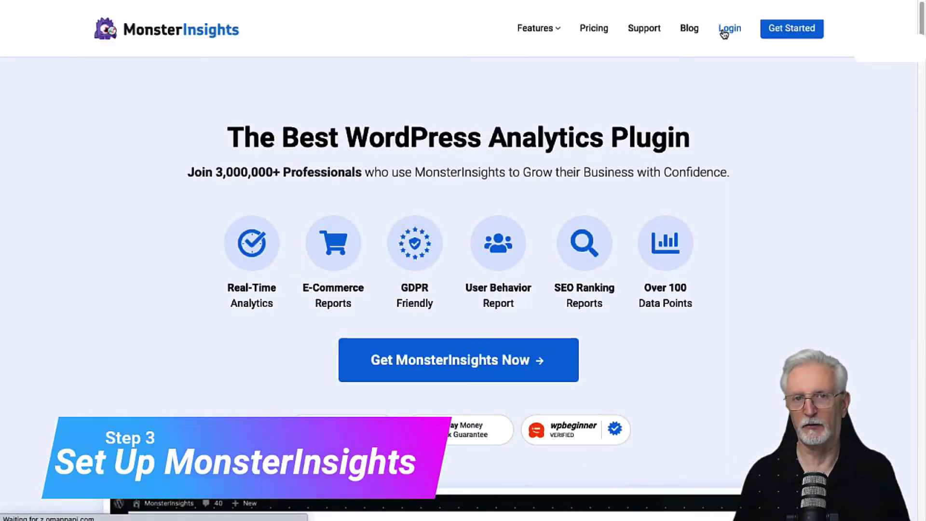
Log in to the MonsterInsights website account and download the MonsterInsights Pro plugin
click(725, 29)
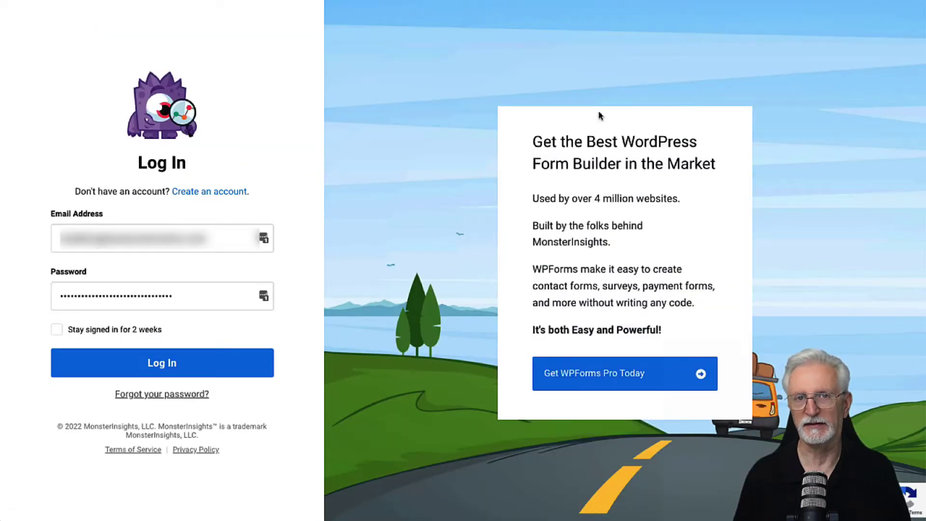
click(218, 369)
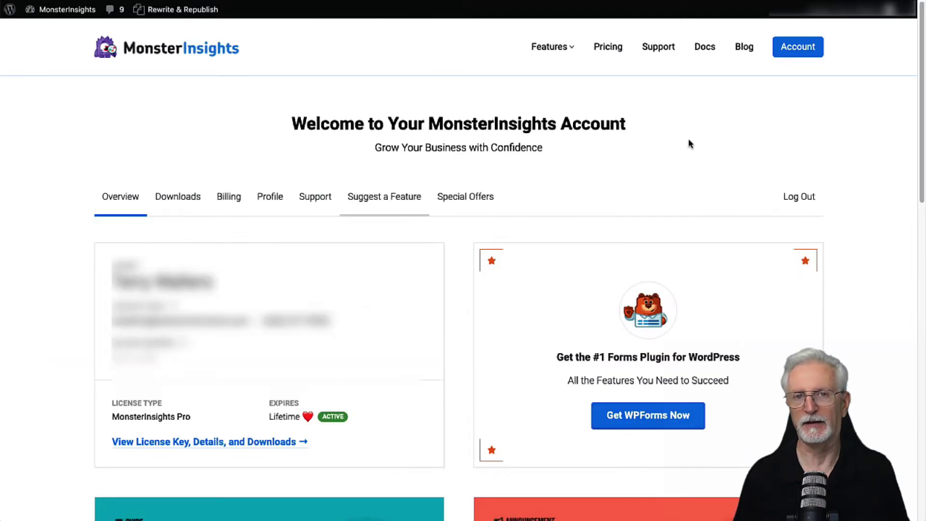
click(271, 443)
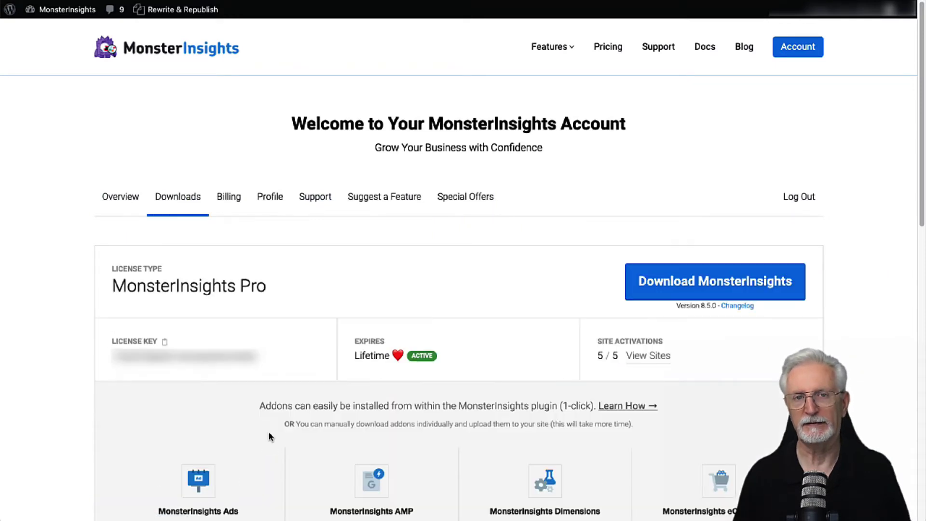
click(712, 289)
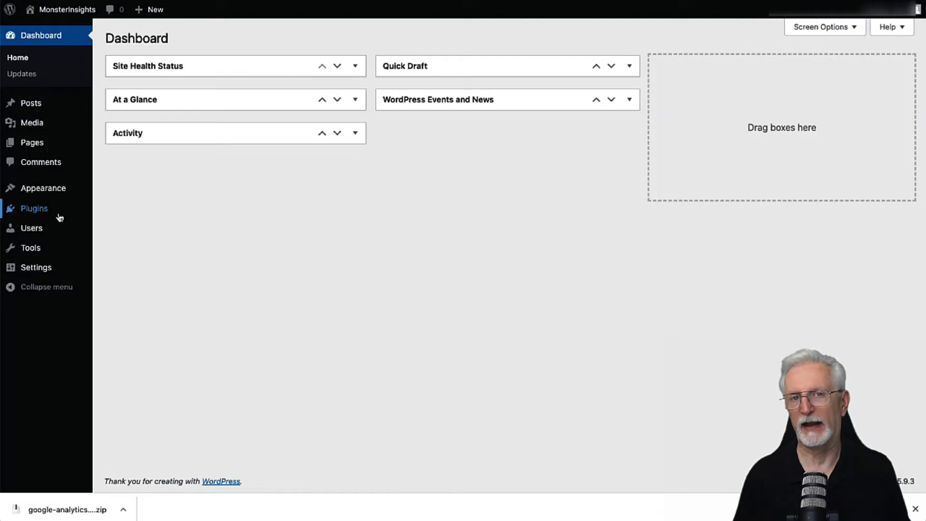
In the WordPress admin, upload the plugin file google-analytics-premium-v8.5.0.zip, install it and activate the plugin
mouse_move(58, 216)
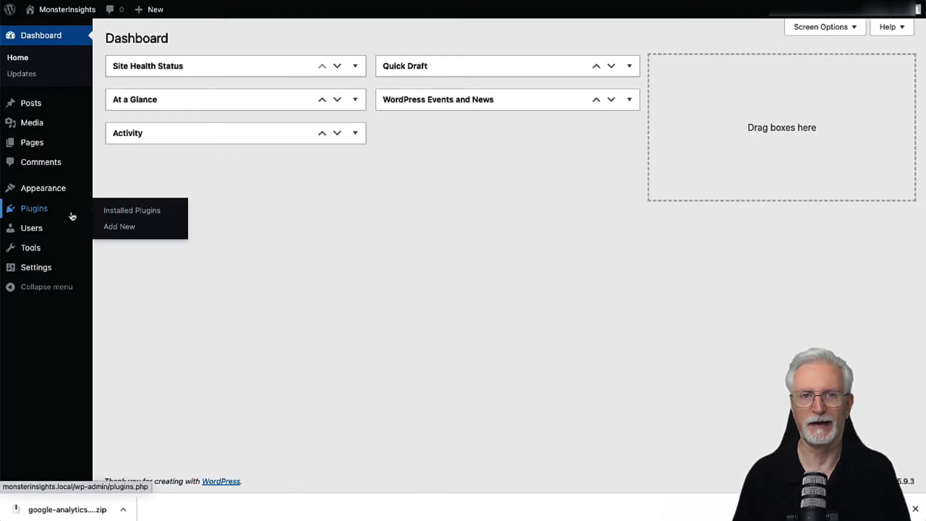
click(111, 233)
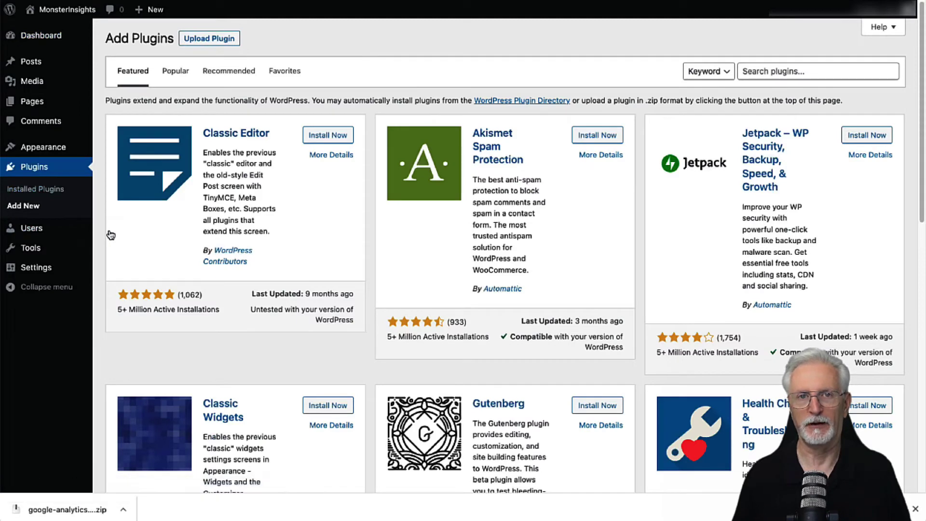
click(193, 39)
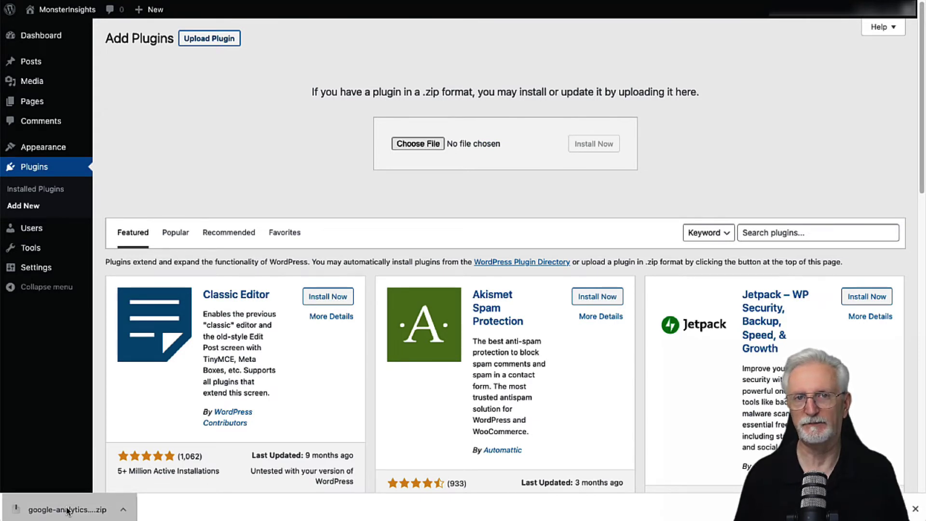
drag(68, 510, 446, 149)
click(589, 150)
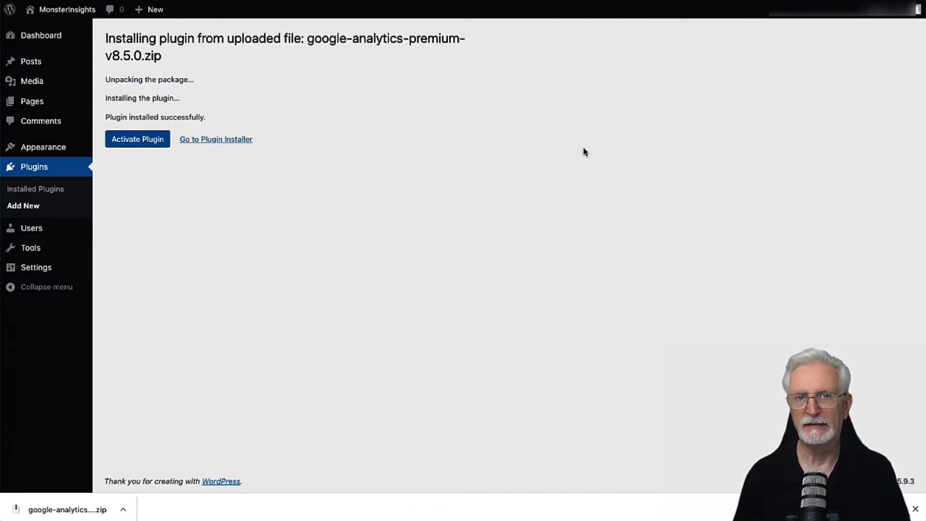
click(154, 143)
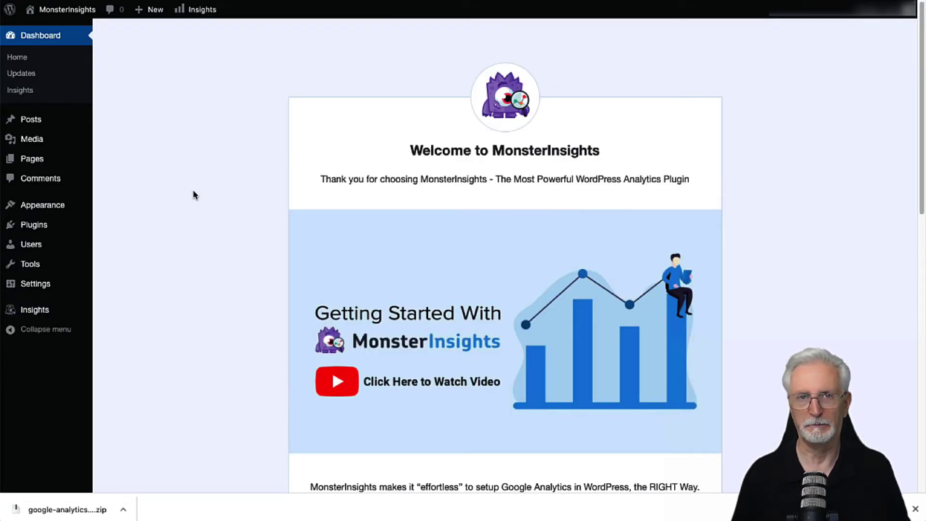
Launch the MonsterInsights setup wizard and save Ecommerce as the website category
drag(921, 79, 921, 210)
click(447, 225)
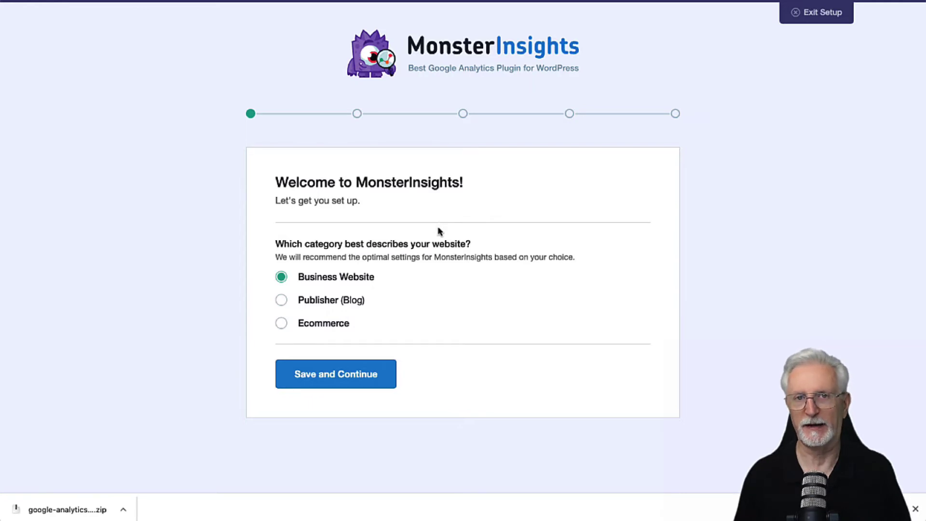
click(281, 324)
click(301, 376)
Copy the license key from the MonsterInsights account's downloads page and paste it into the setup wizard's License Key field
click(351, 300)
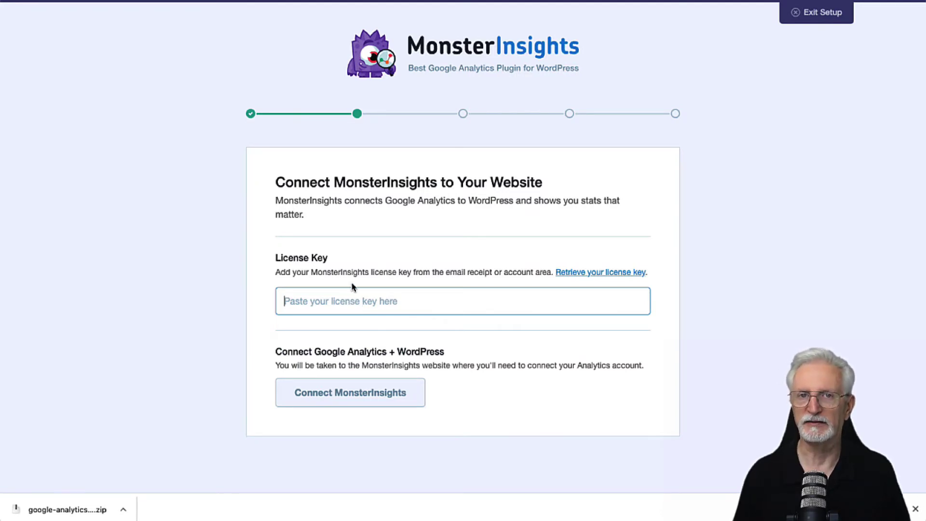
key(ctrl+Tab)
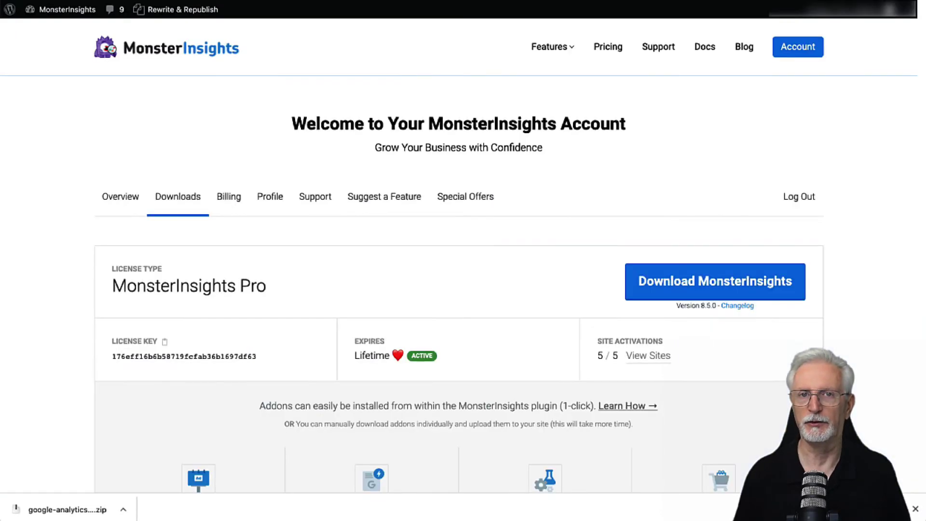
click(165, 342)
key(ctrl+shift+Tab)
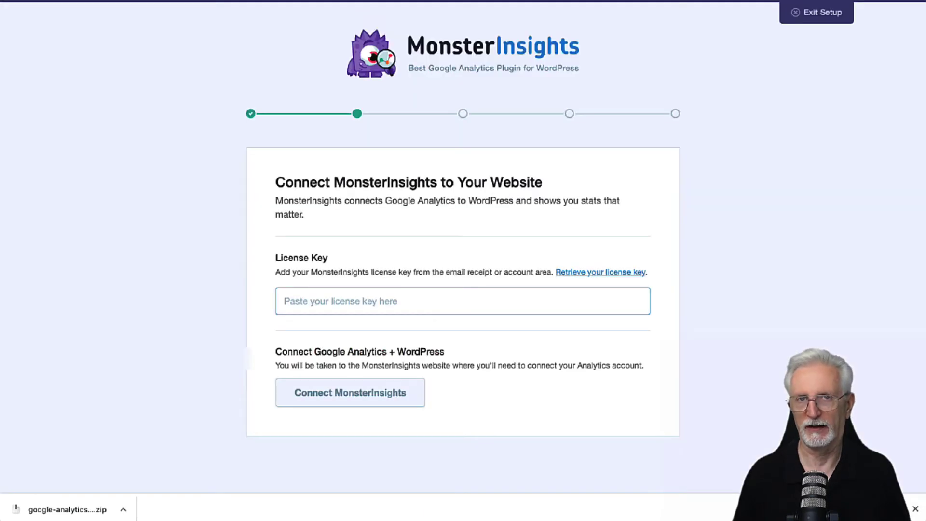
right_click(300, 295)
click(311, 380)
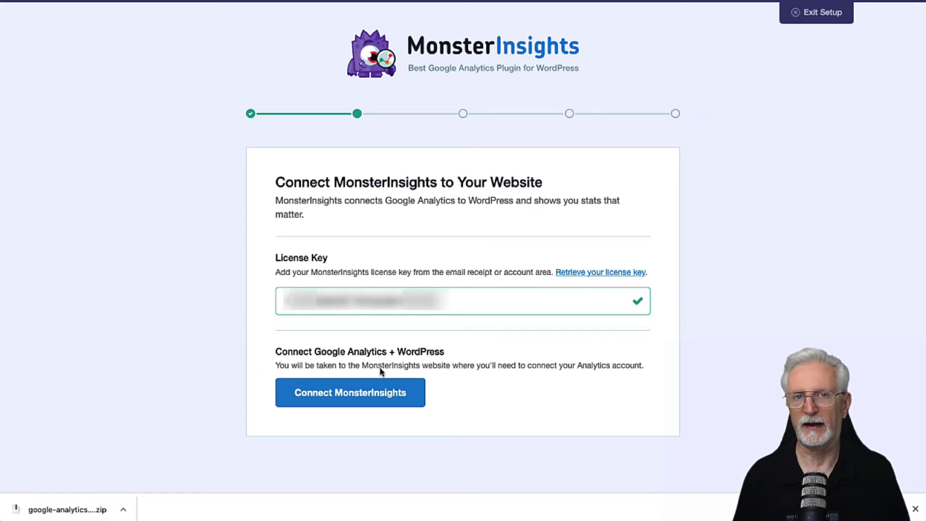
Connect MonsterInsights to the Google account, allow the requested access, and complete the connection with the "My Awesome Website - GA4" profile
click(357, 395)
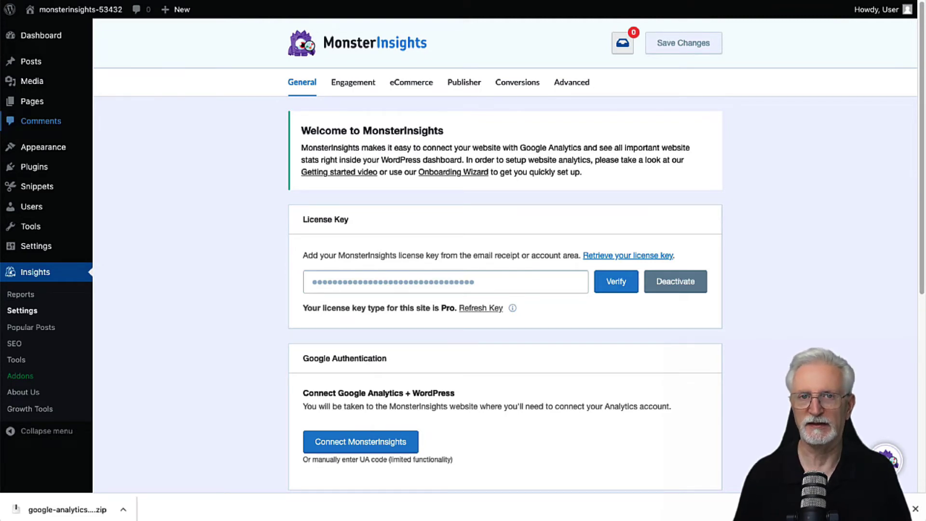
click(340, 445)
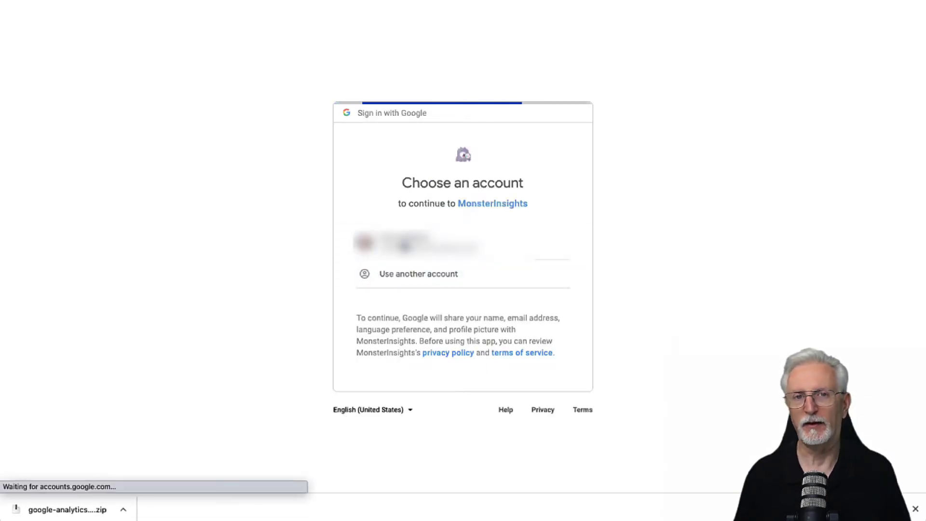
scroll(612, 255, down, 1)
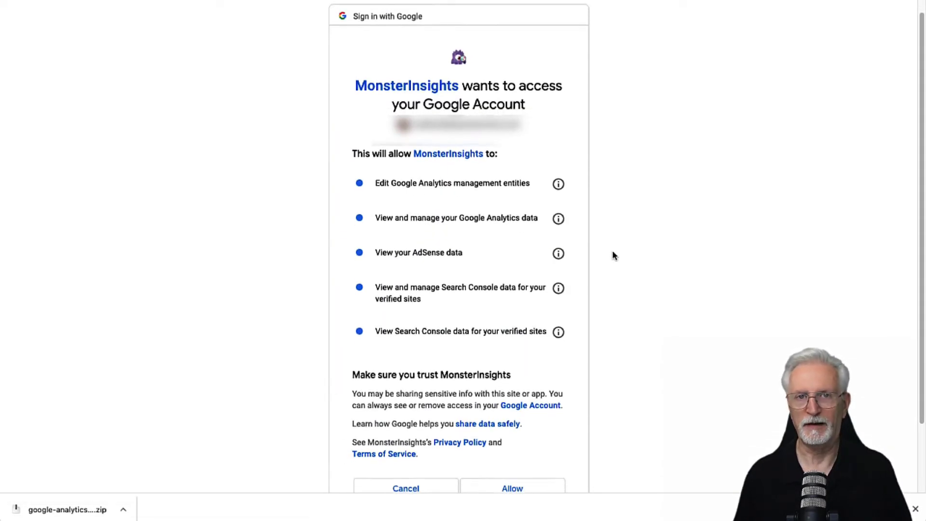
click(519, 484)
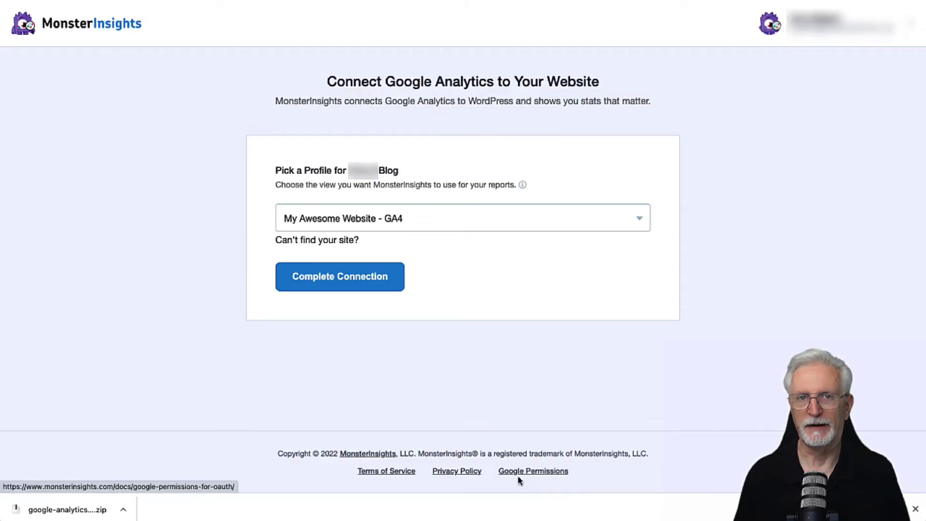
click(376, 281)
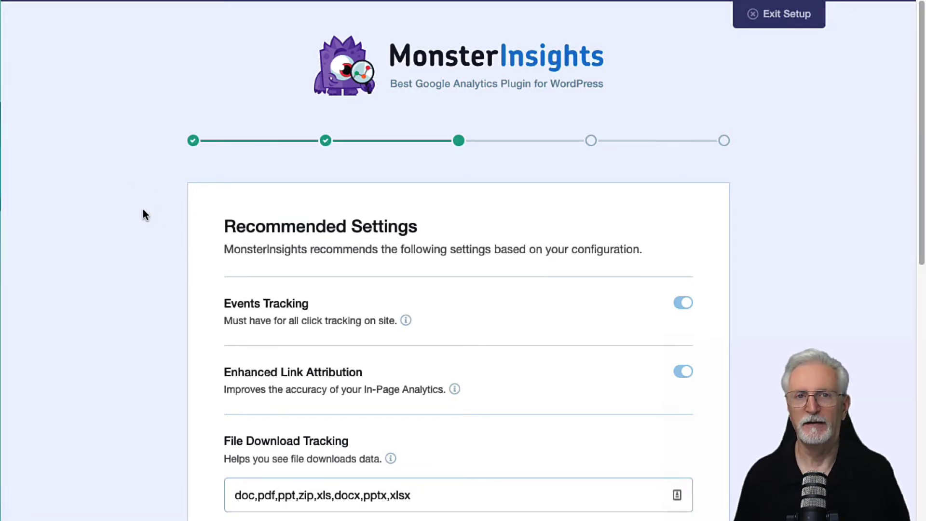
Review the wizard's recommended tracking, affiliate link and update settings, including the user roles that can be allowed to see reports
scroll(142, 210, down, 5)
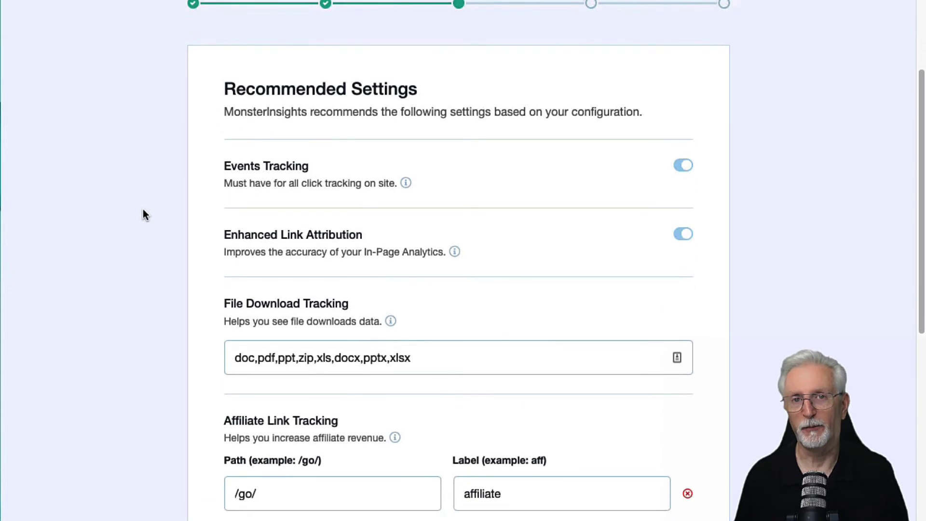
scroll(143, 209, down, 2)
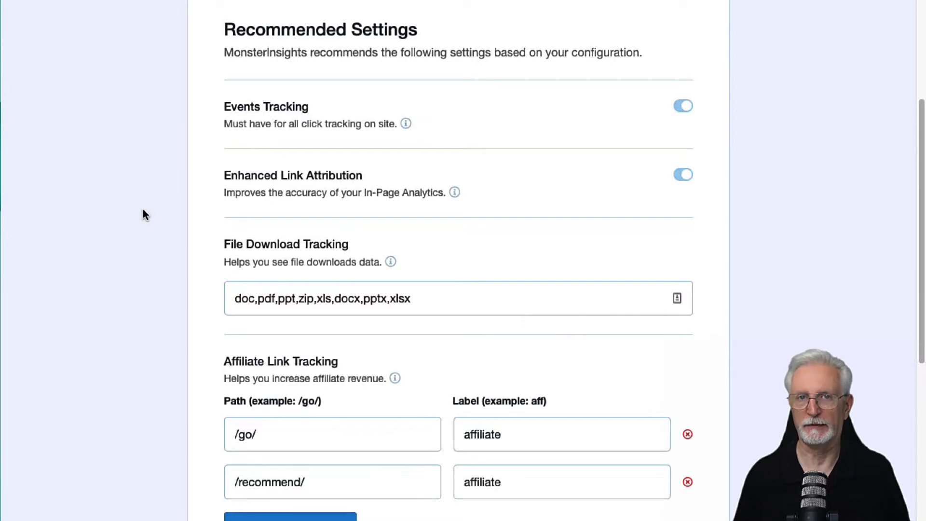
scroll(143, 209, down, 3)
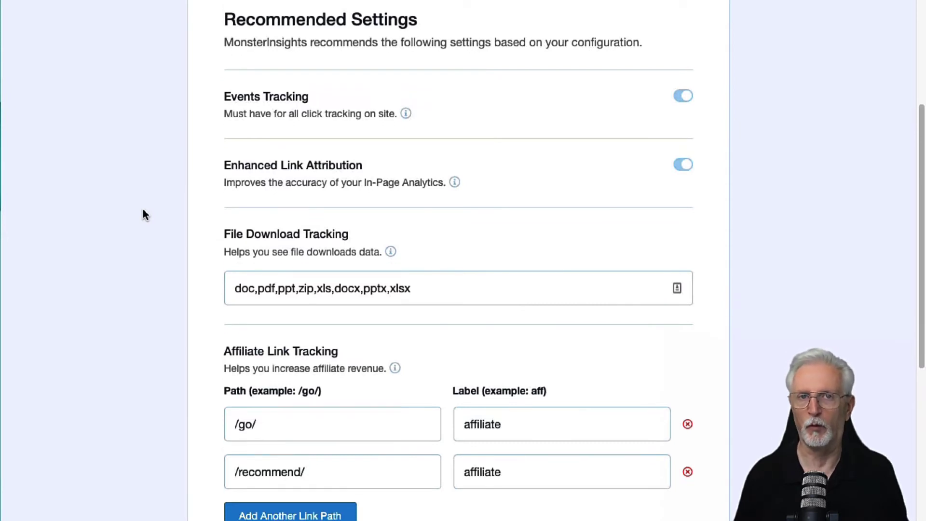
scroll(144, 211, down, 4)
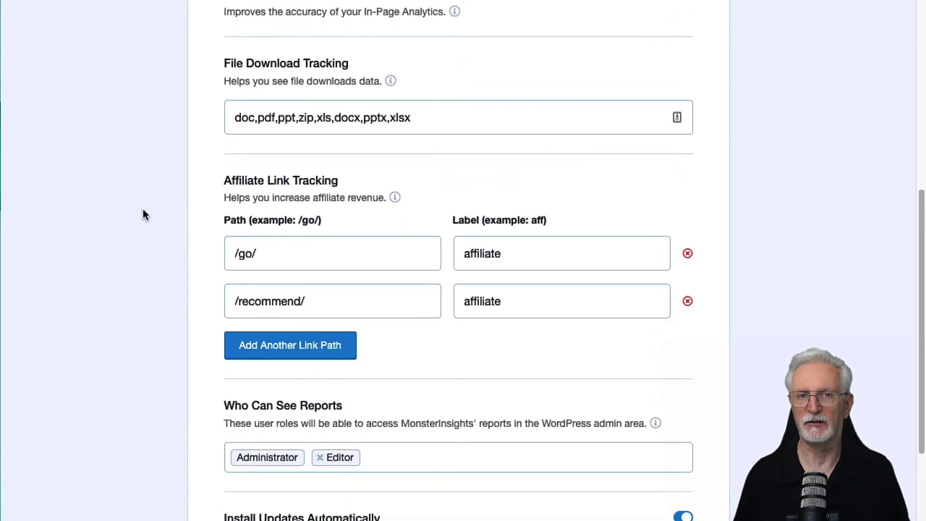
scroll(143, 209, down, 1)
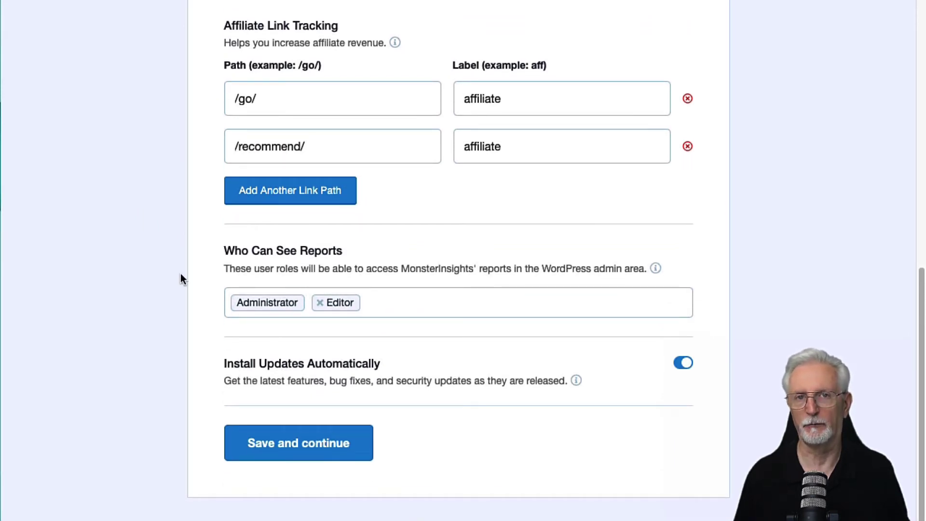
click(394, 309)
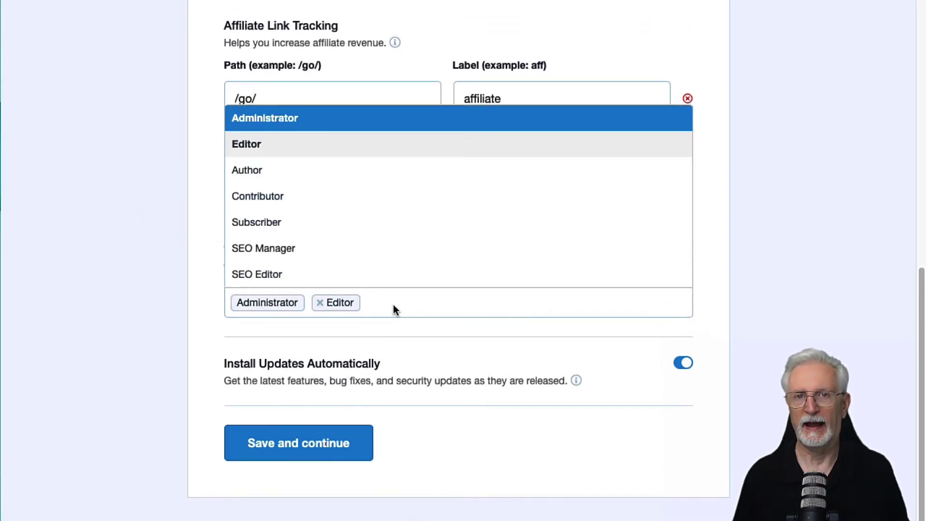
click(178, 336)
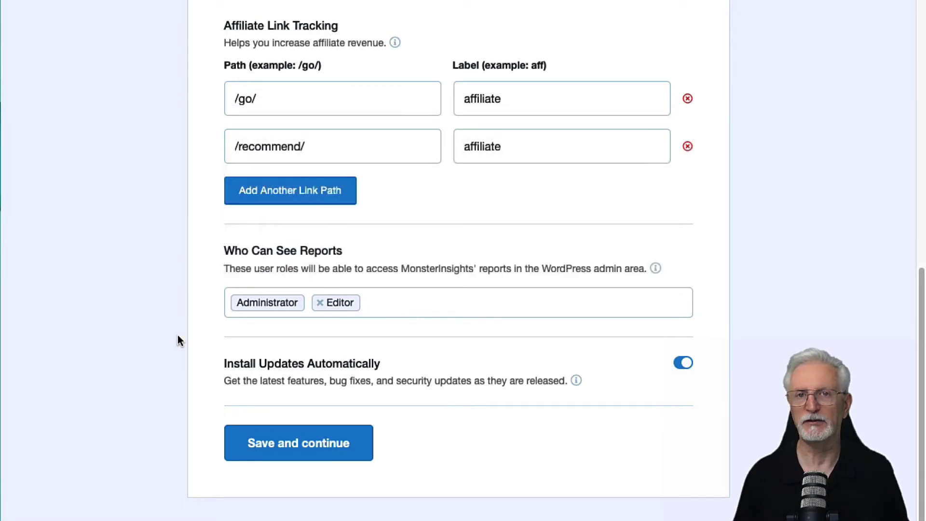
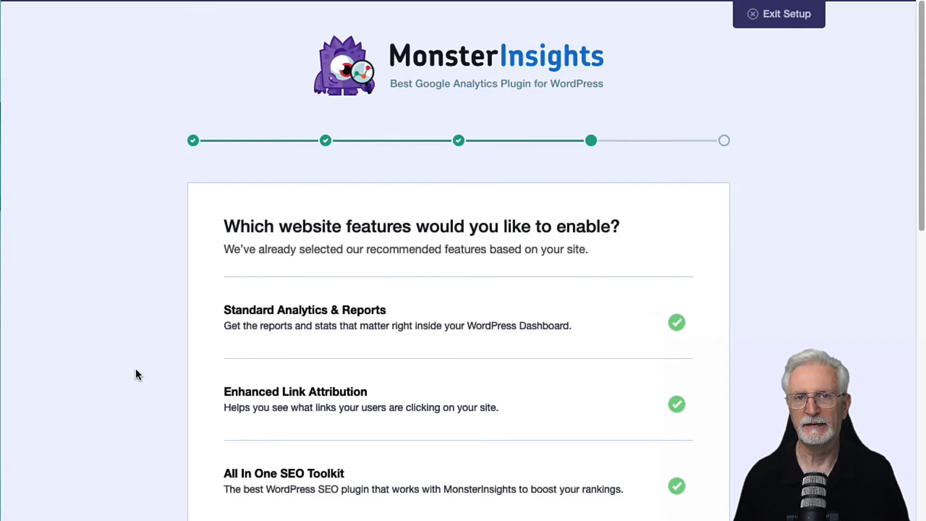
Review the wizard's recommended website features and continue with the preselected ones, leaving Privacy Compliance Addon and Advanced Reports off
scroll(112, 362, down, 5)
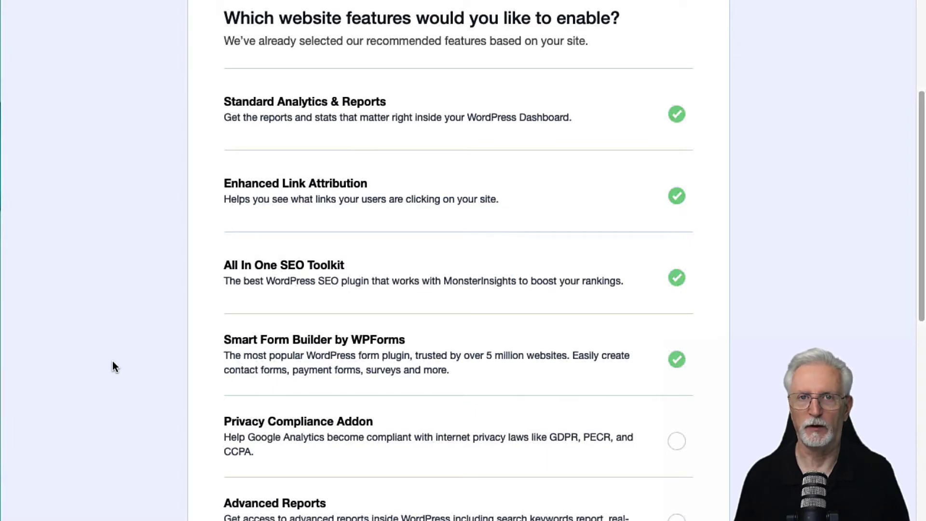
scroll(112, 361, down, 2)
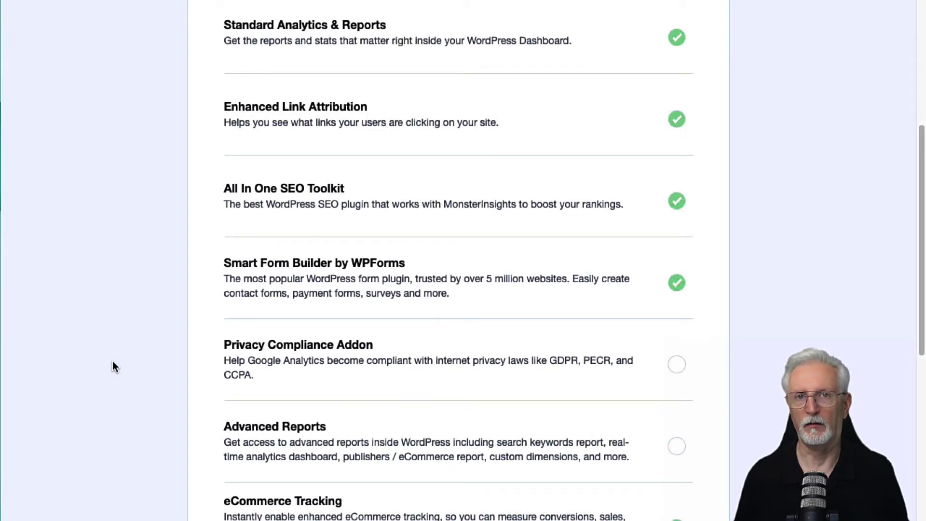
scroll(112, 361, down, 1)
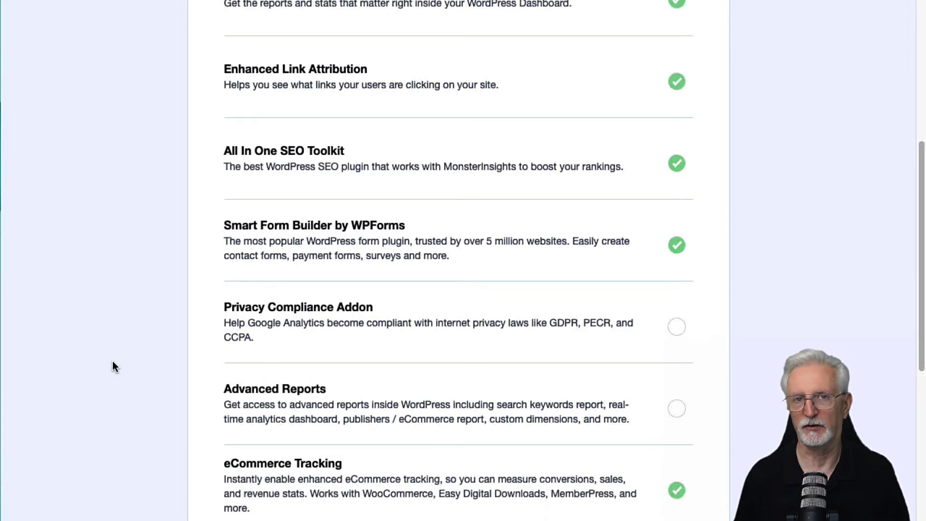
scroll(112, 362, down, 2)
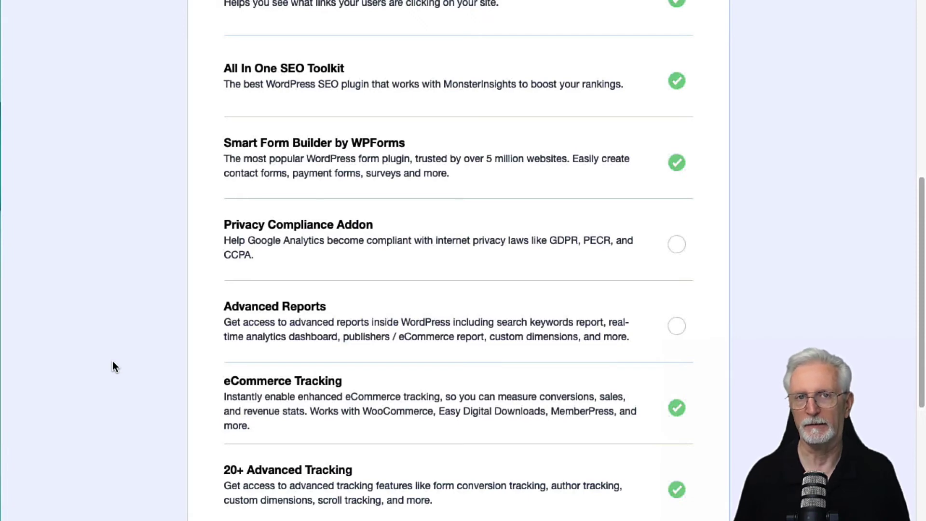
scroll(112, 362, down, 3)
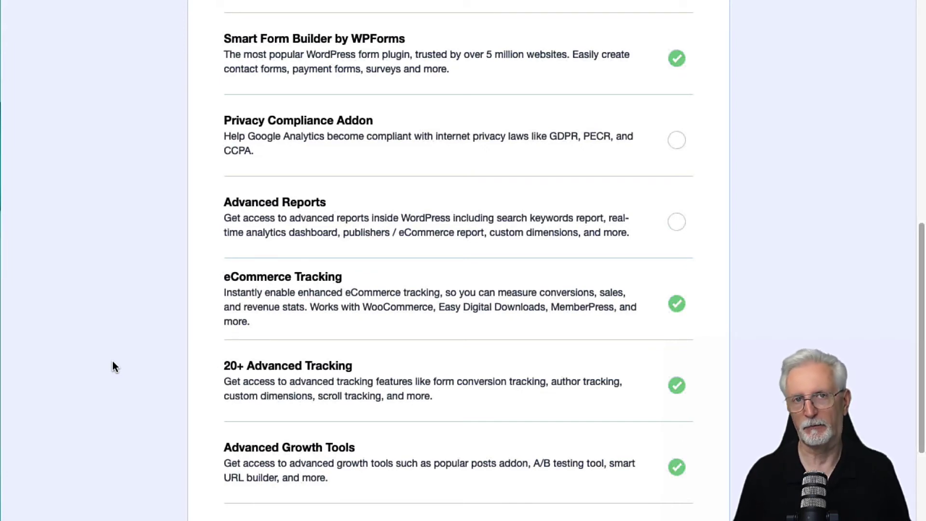
scroll(112, 365, down, 3)
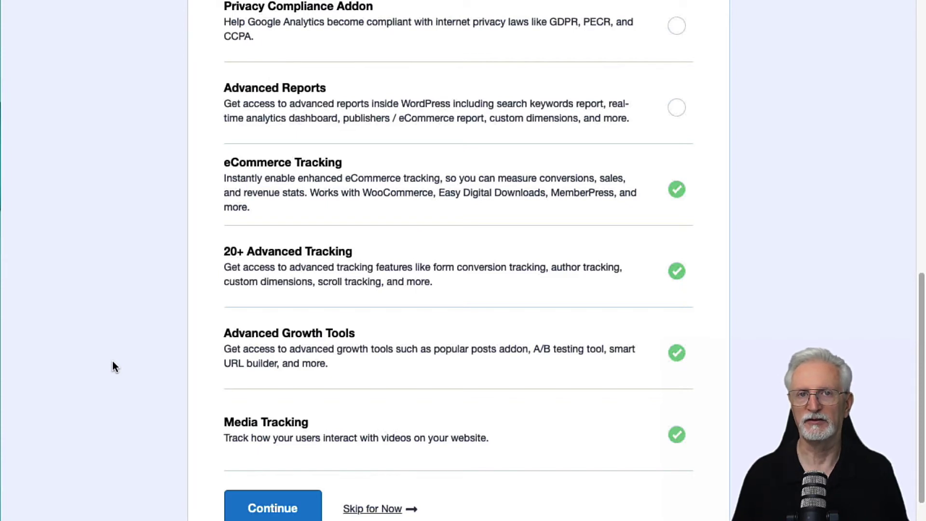
scroll(113, 362, down, 2)
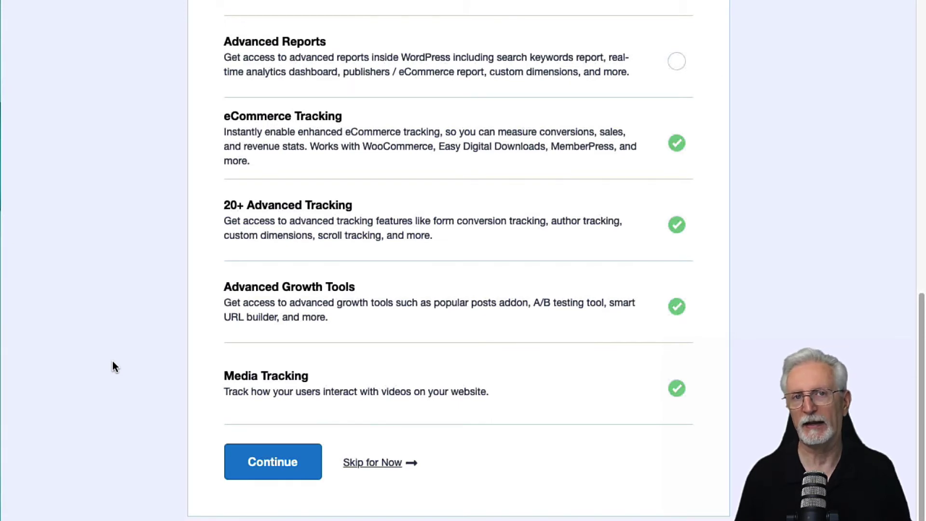
scroll(112, 366, down, 1)
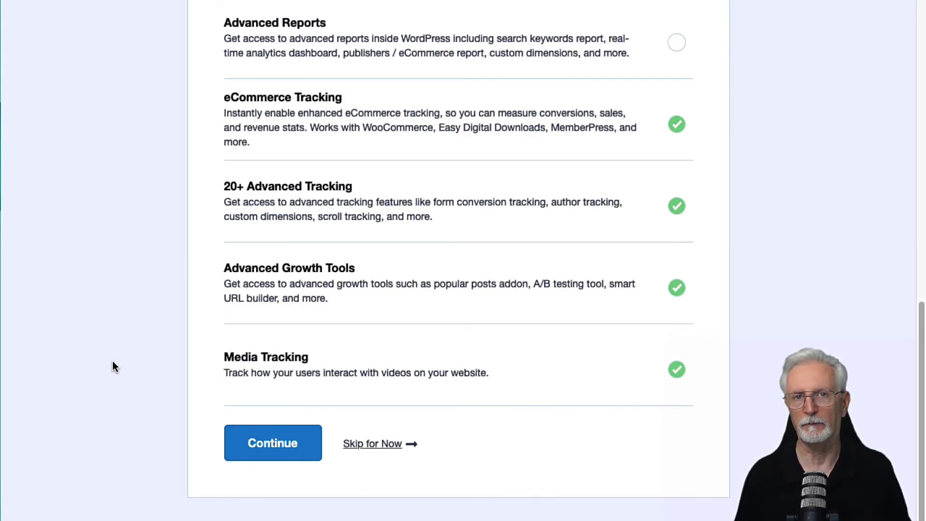
click(252, 441)
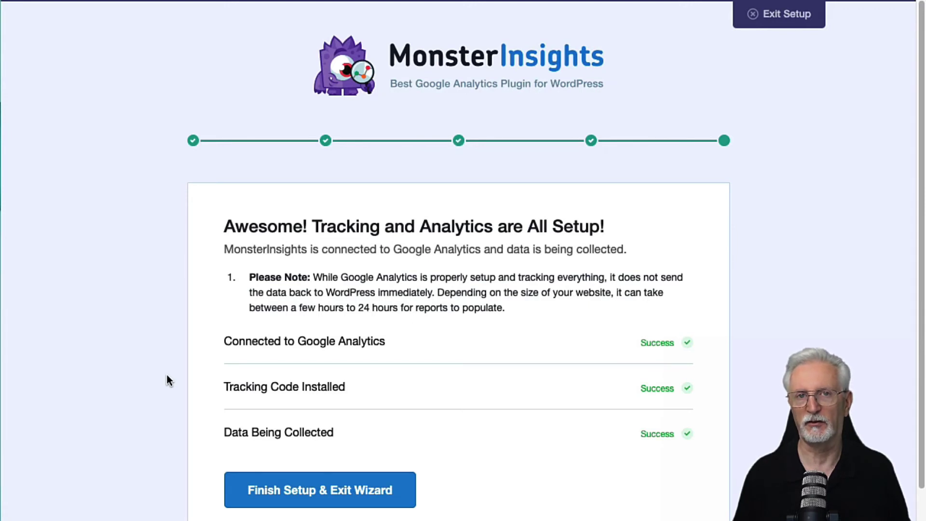
Finish and exit the setup wizard, and look over the Google Authentication section in the MonsterInsights general settings
scroll(166, 375, down, 2)
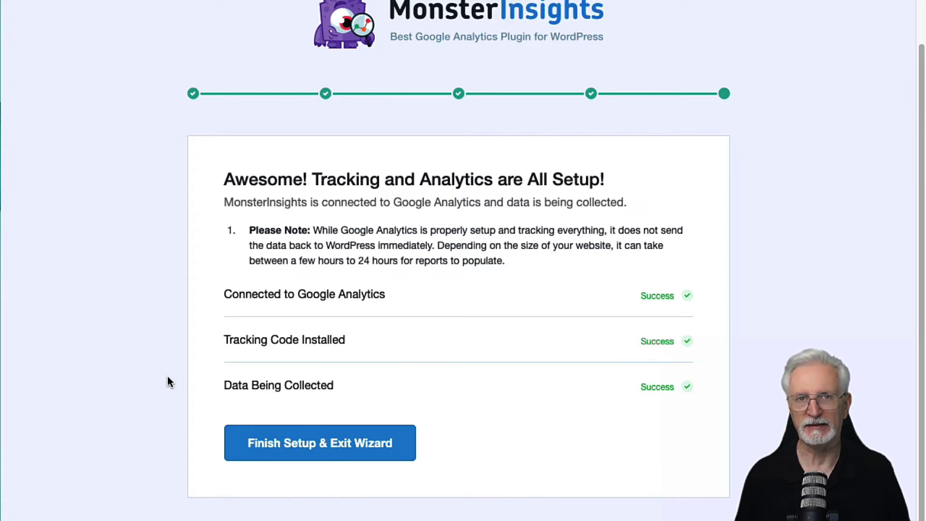
click(279, 449)
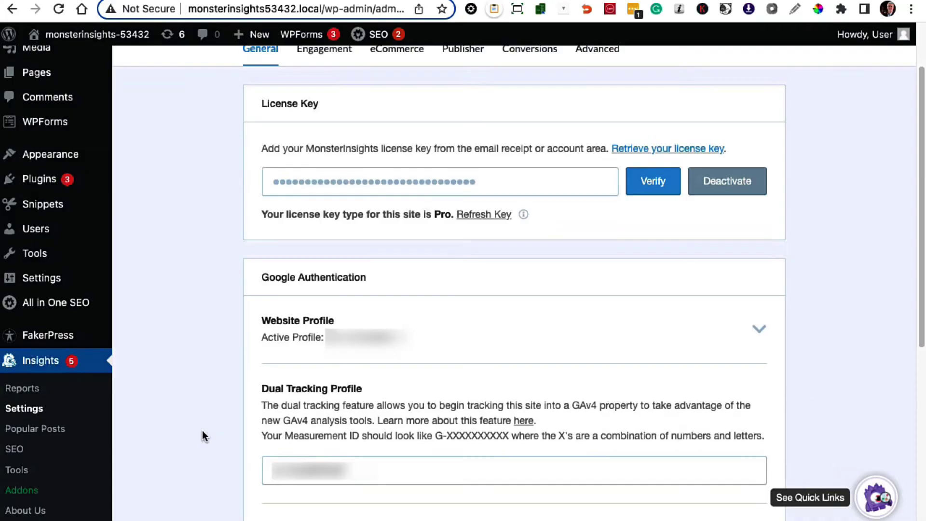
scroll(202, 430, down, 3)
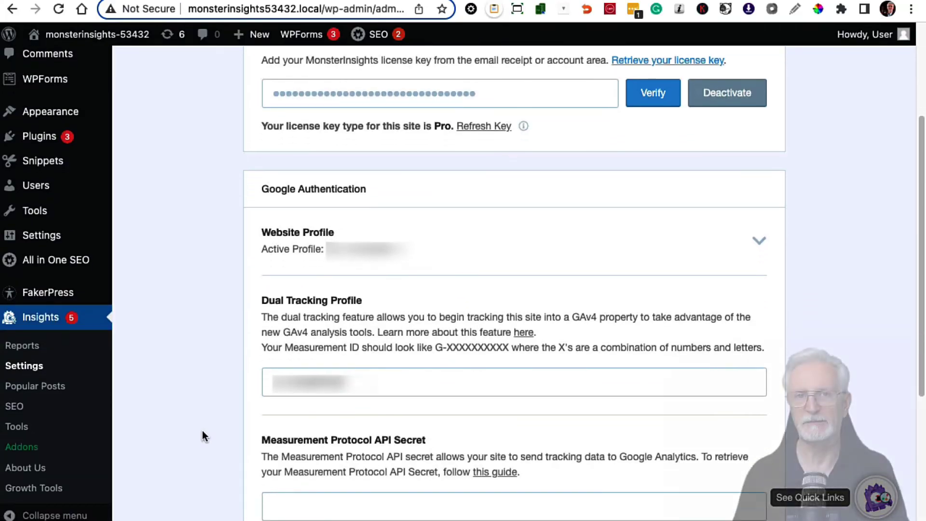
scroll(202, 430, down, 4)
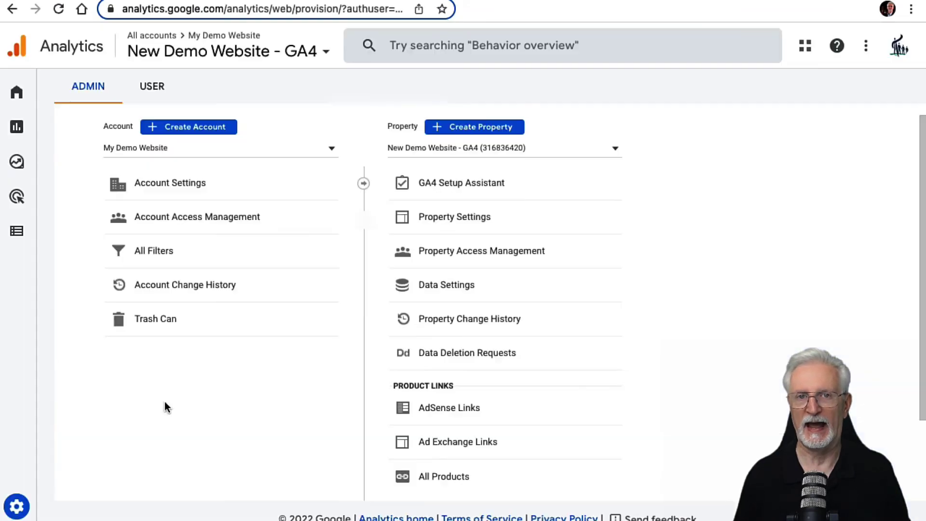
click(16, 506)
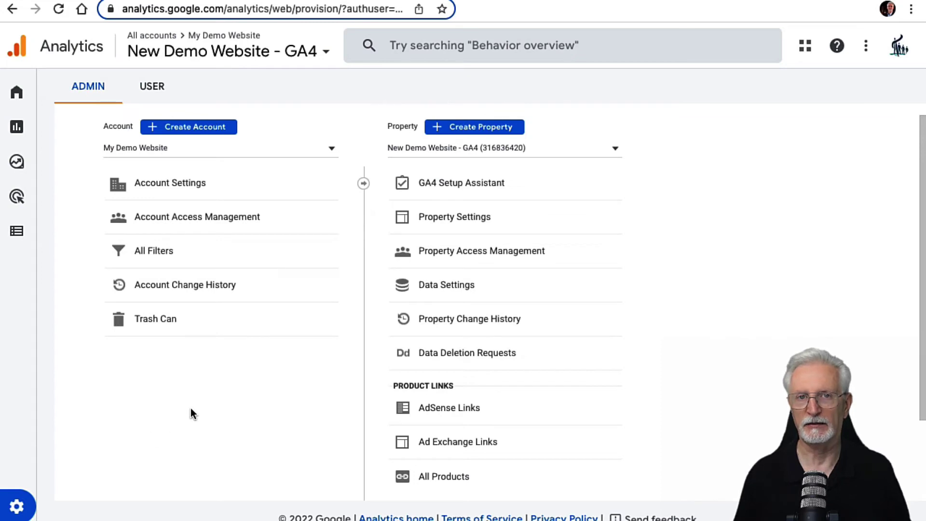
click(422, 286)
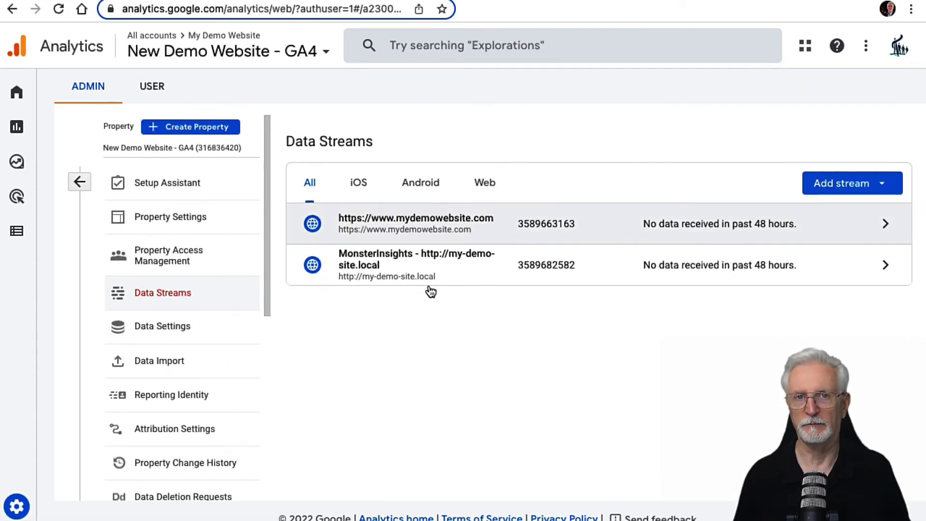
click(382, 220)
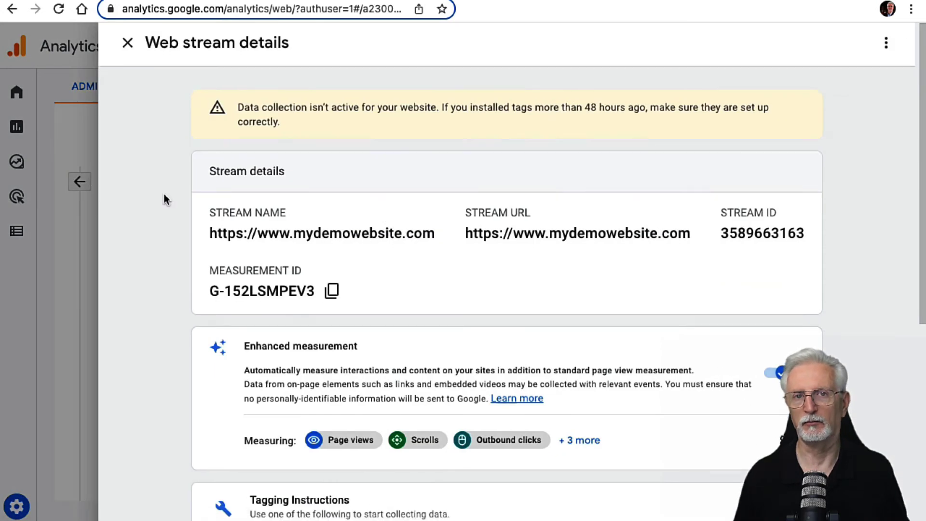
scroll(163, 195, down, 8)
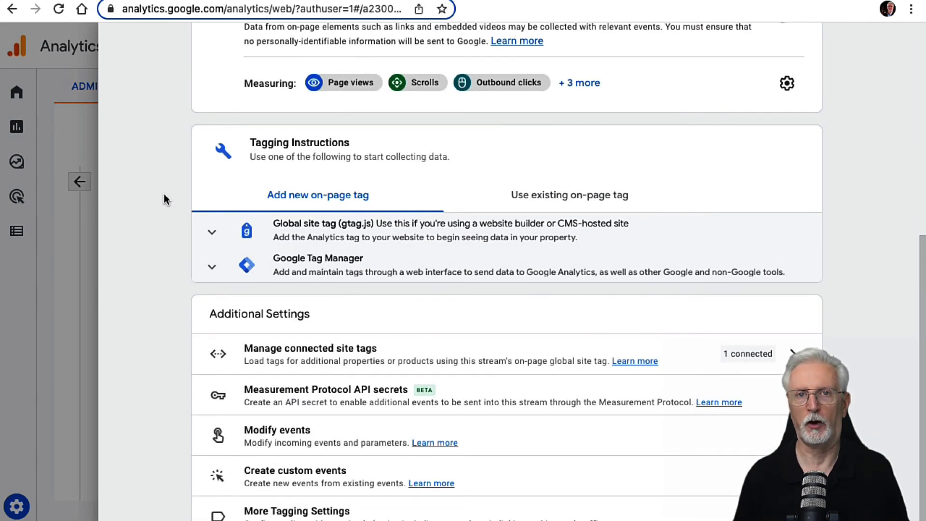
click(349, 397)
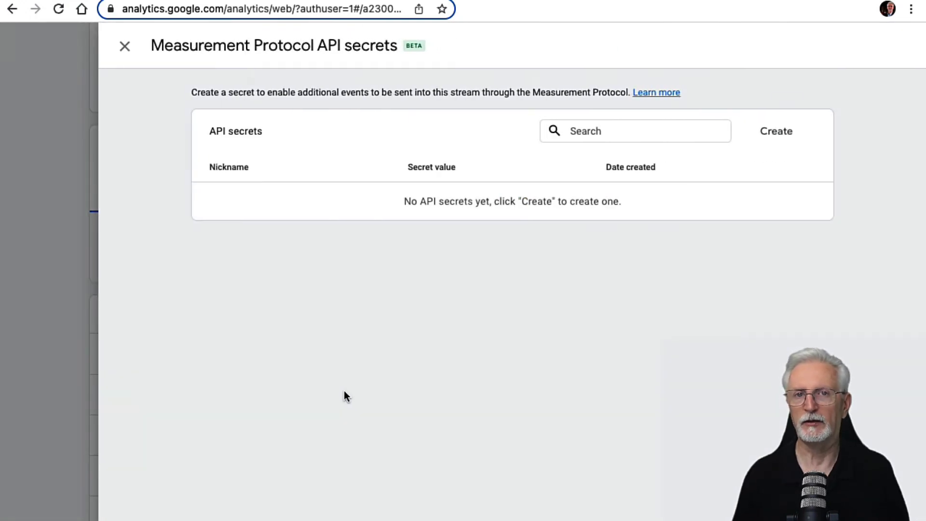
Create a Measurement Protocol API secret with the nickname "Demo Site" and copy its secret value
click(771, 139)
click(616, 112)
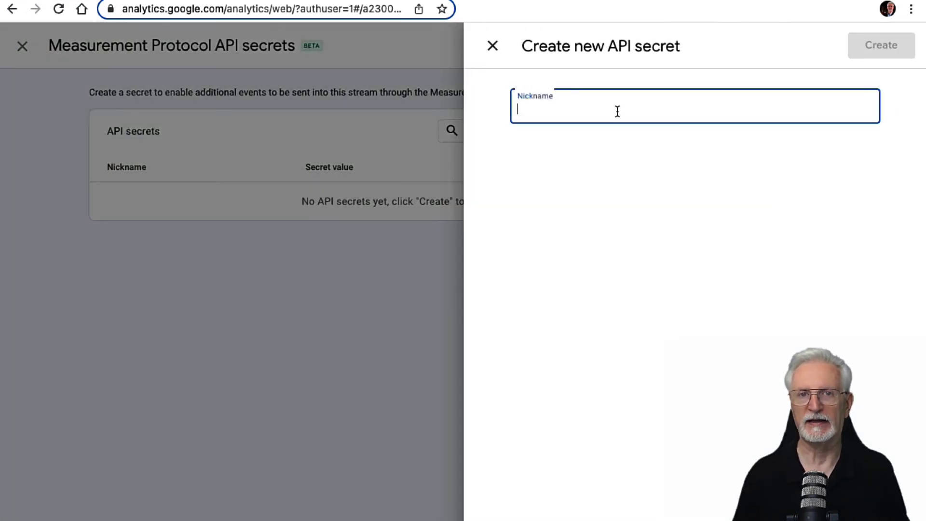
text(Demo Site)
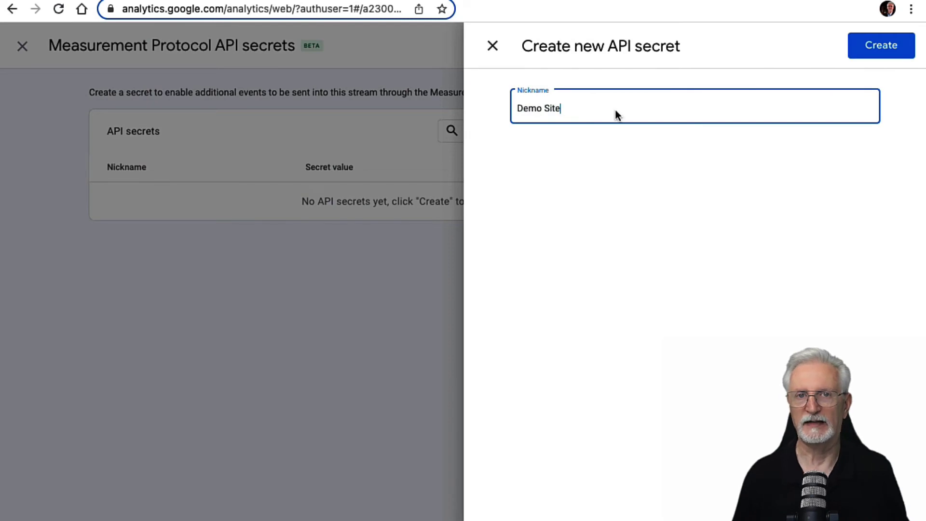
click(852, 48)
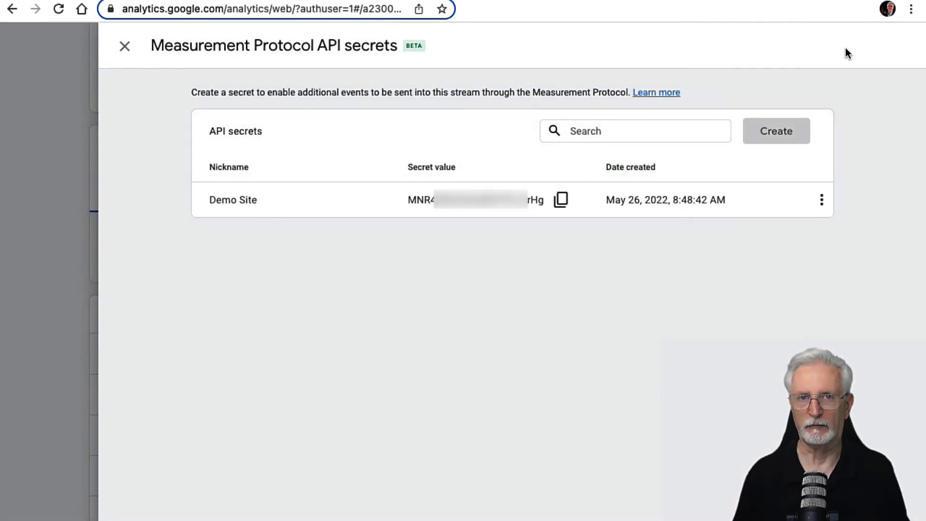
click(560, 201)
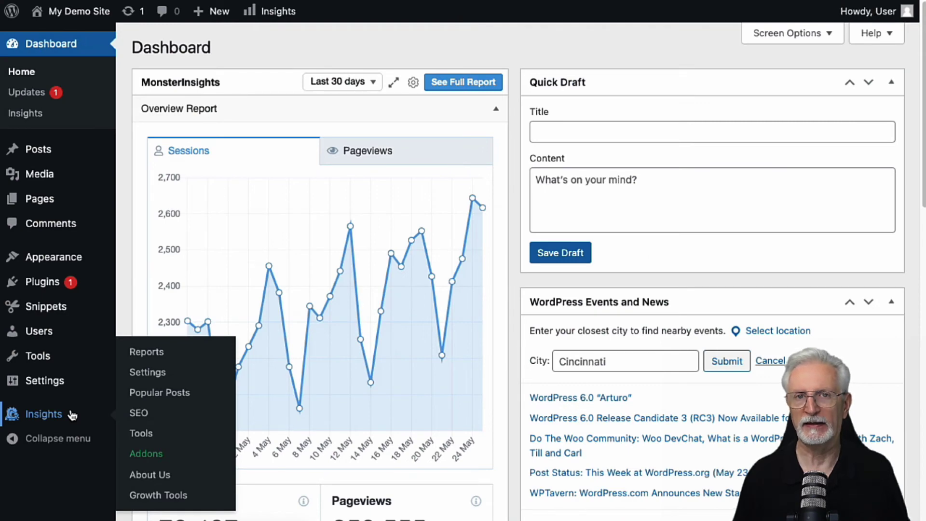
In WordPress, paste the copied API secret into the Measurement Protocol API Secret field of the MonsterInsights settings and save it
click(145, 372)
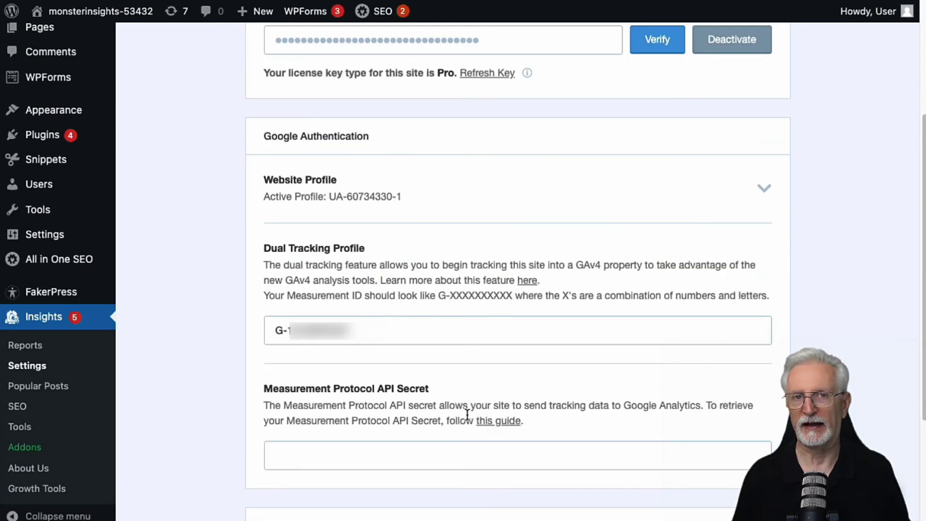
click(374, 462)
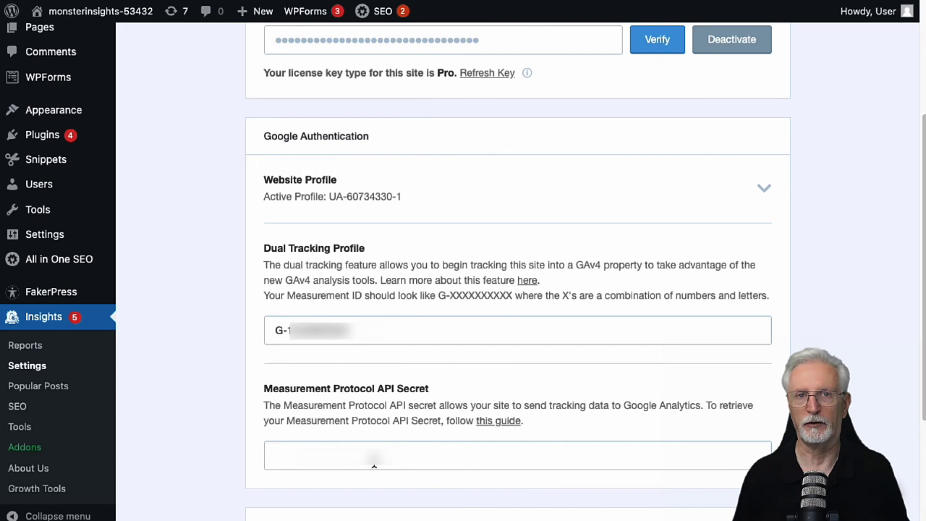
key(super+v)
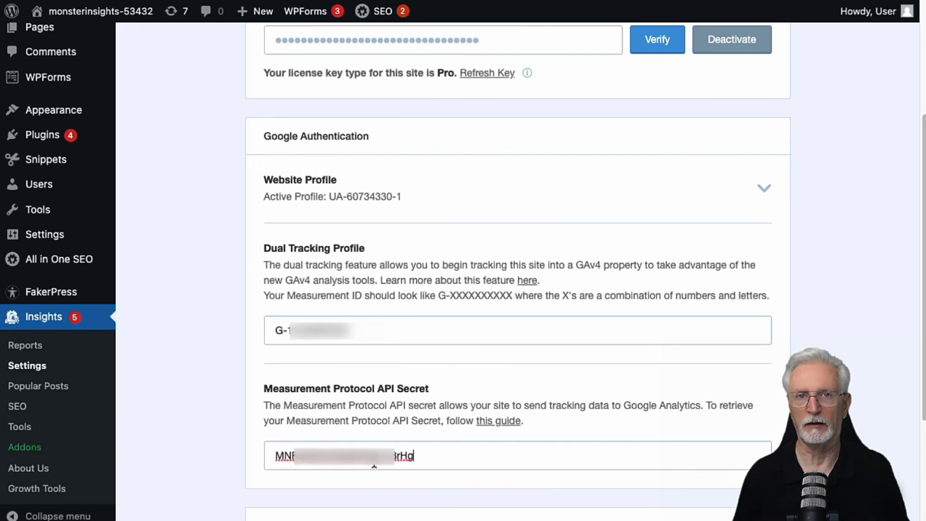
click(227, 436)
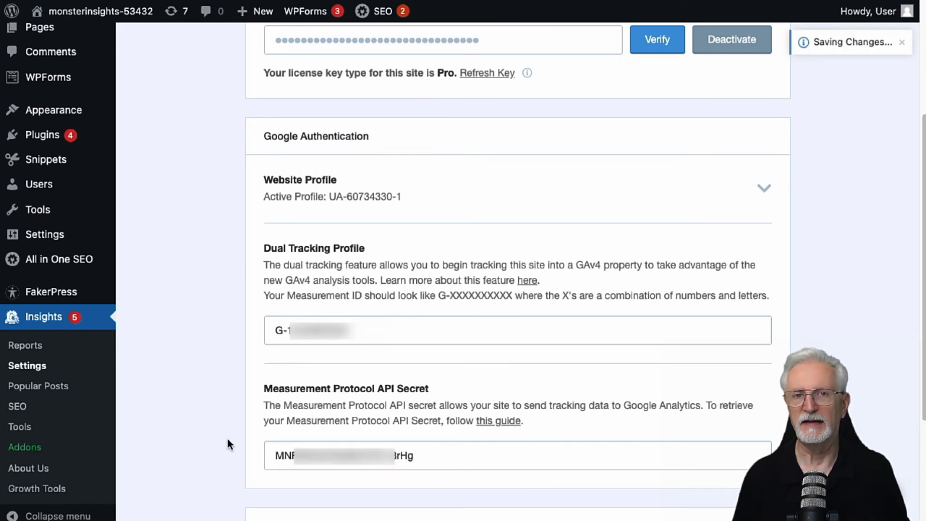